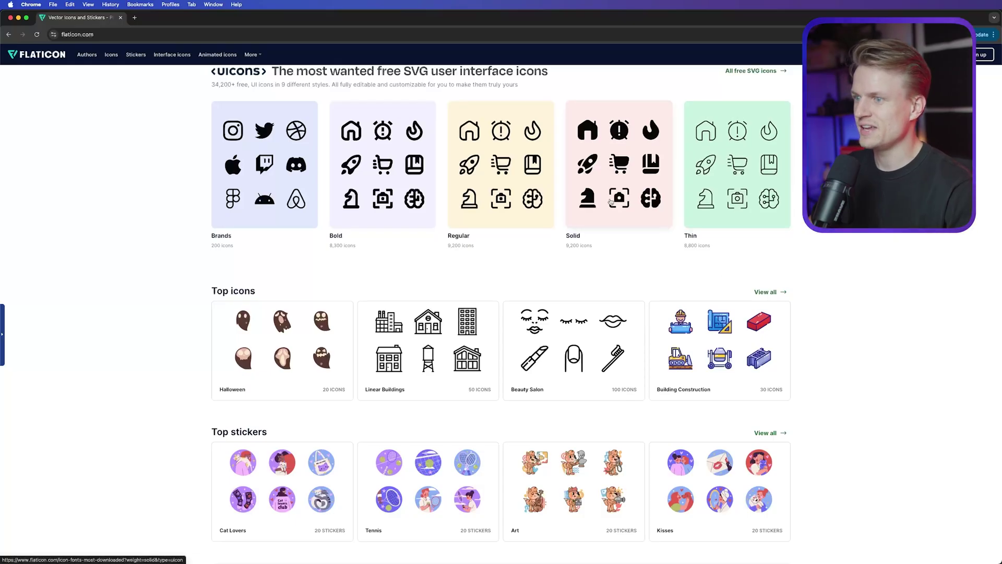
Open the solid brain interface icons, choose the Brain Circuit icon and download it as a 512px PNG
left_click(644, 184)
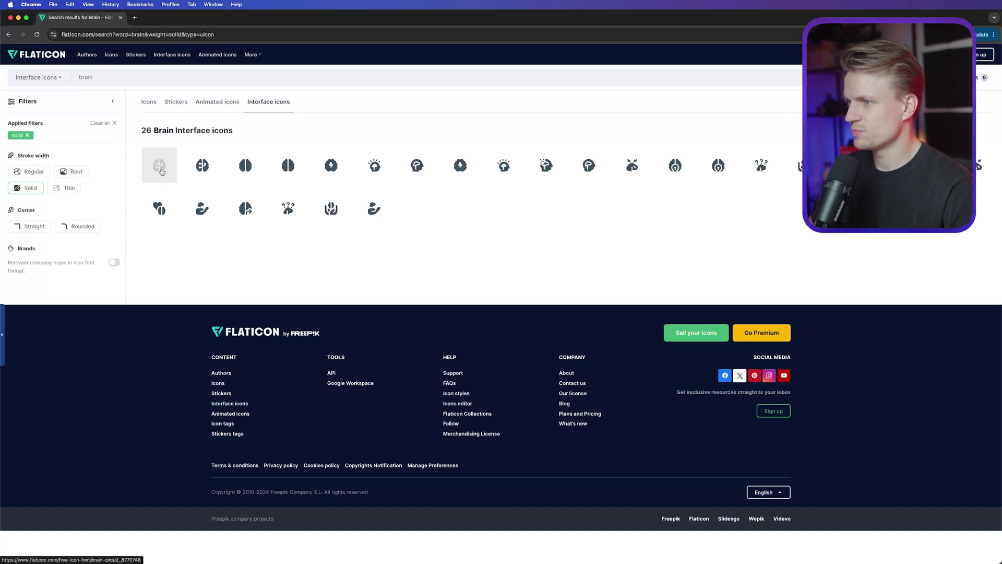
left_click(161, 168)
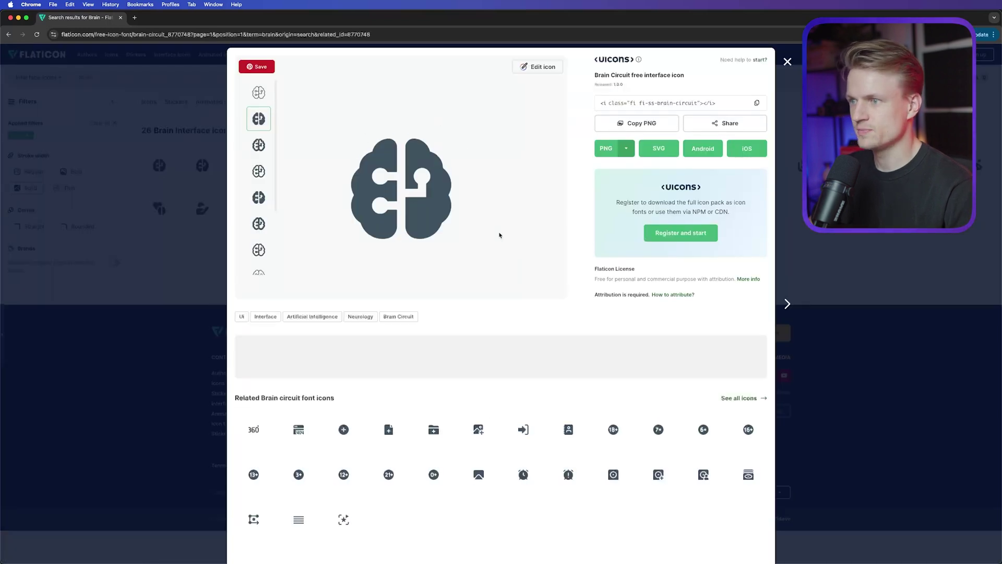
left_click(626, 148)
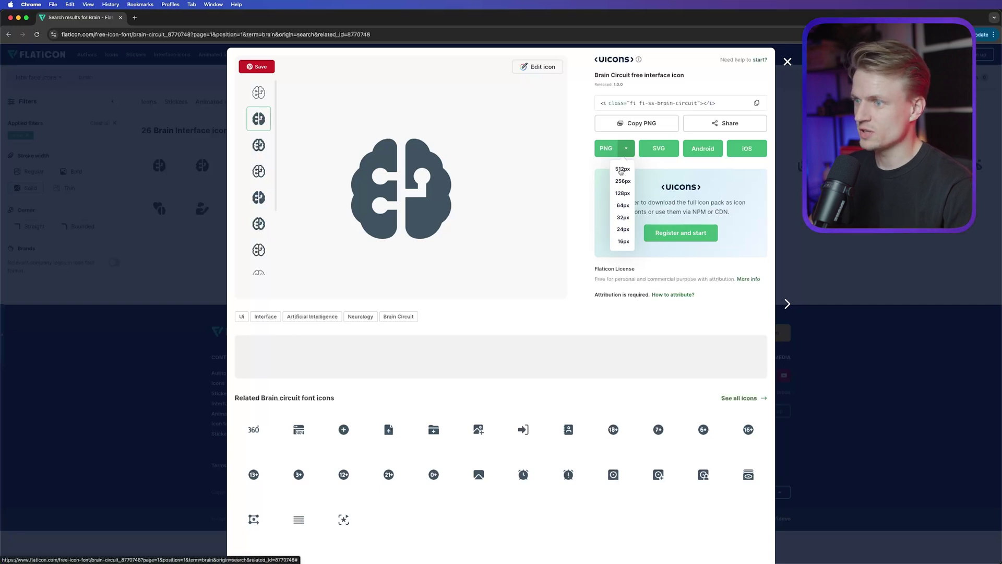
left_click(622, 169)
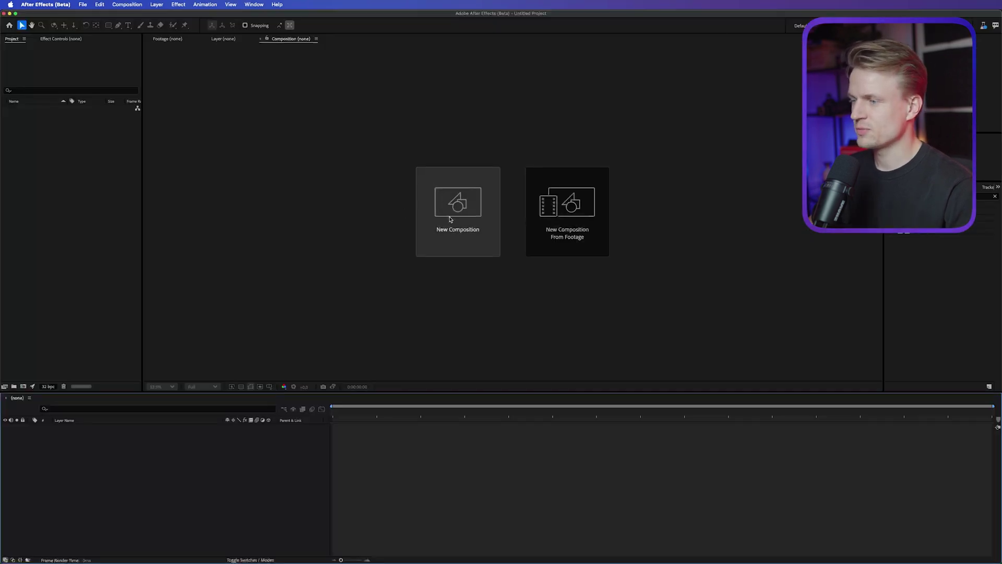
In After Effects, create a UHD 3840x2160 composition at 25 fps and set its duration to 0:00:05:21
left_click(451, 219)
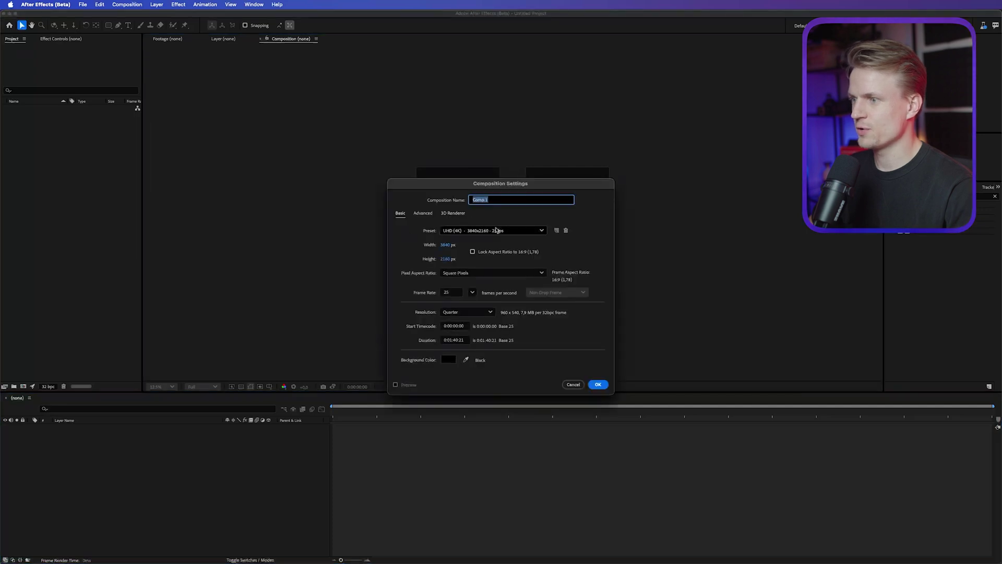
left_click(597, 384)
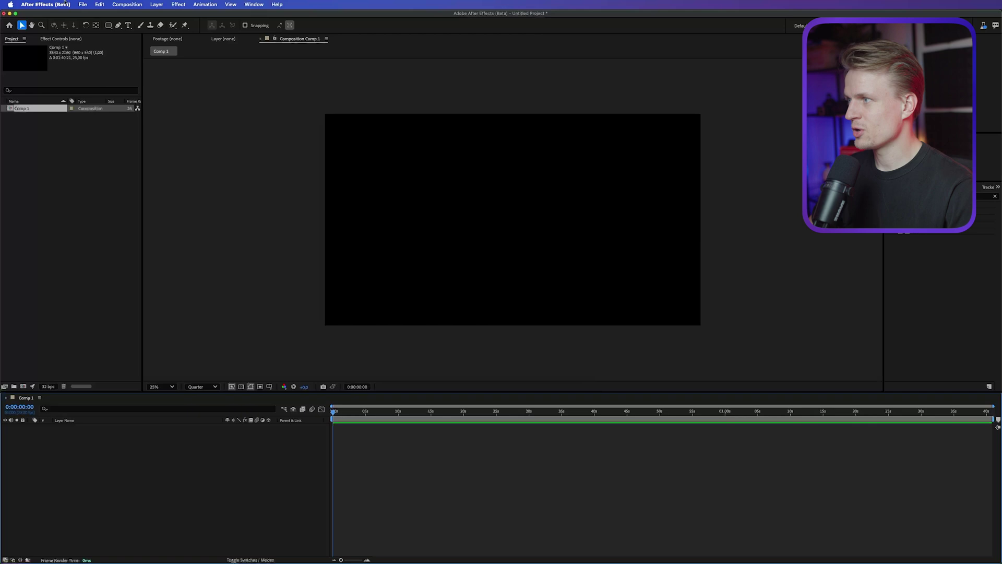
left_click(127, 4)
left_click(126, 29)
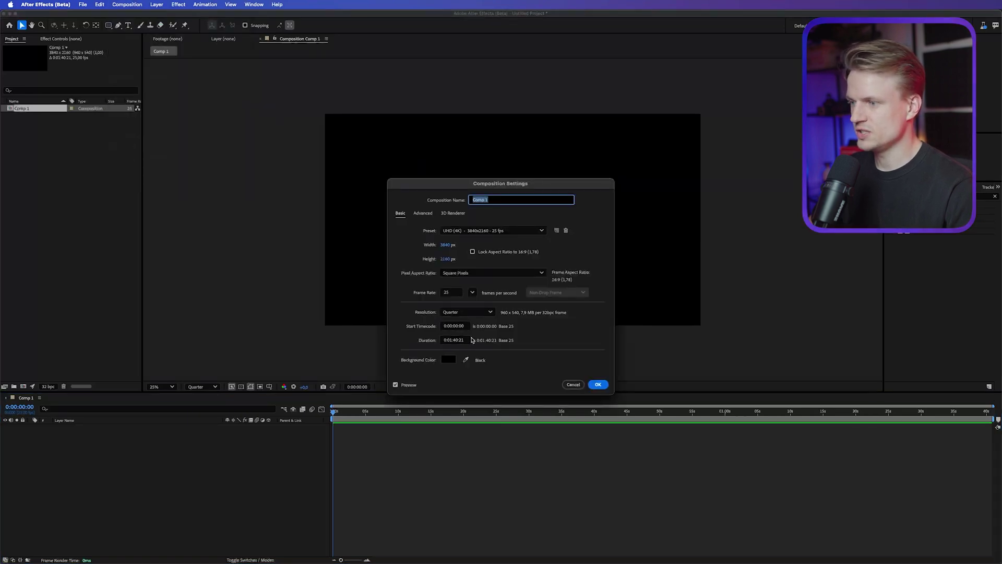
left_click(450, 341)
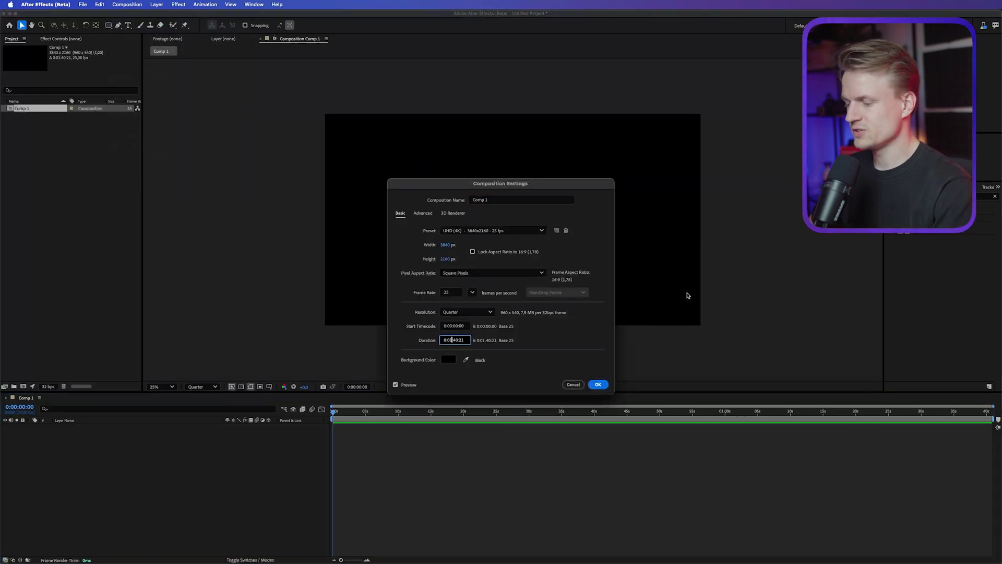
key("BackSpace")
type("0")
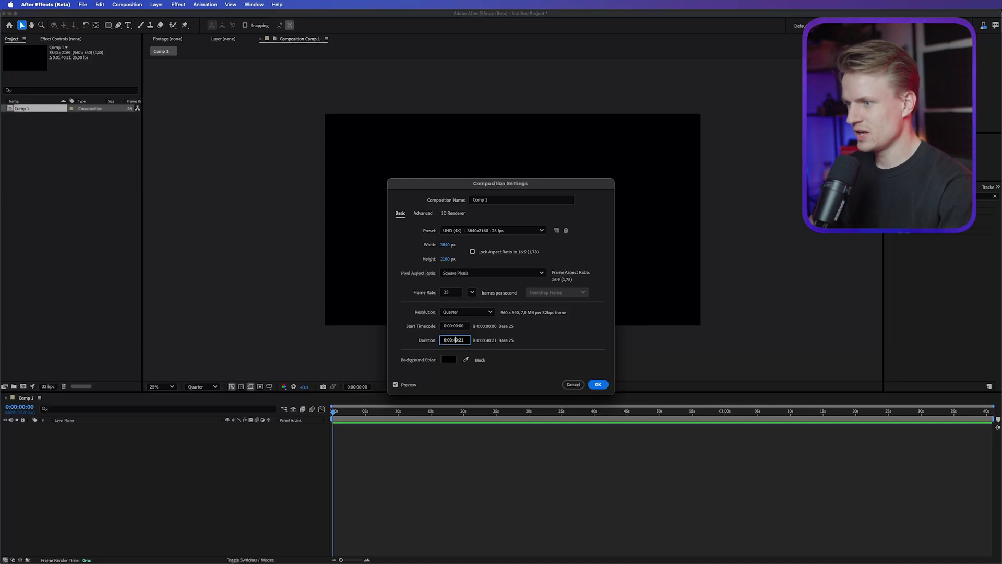
key("Delete")
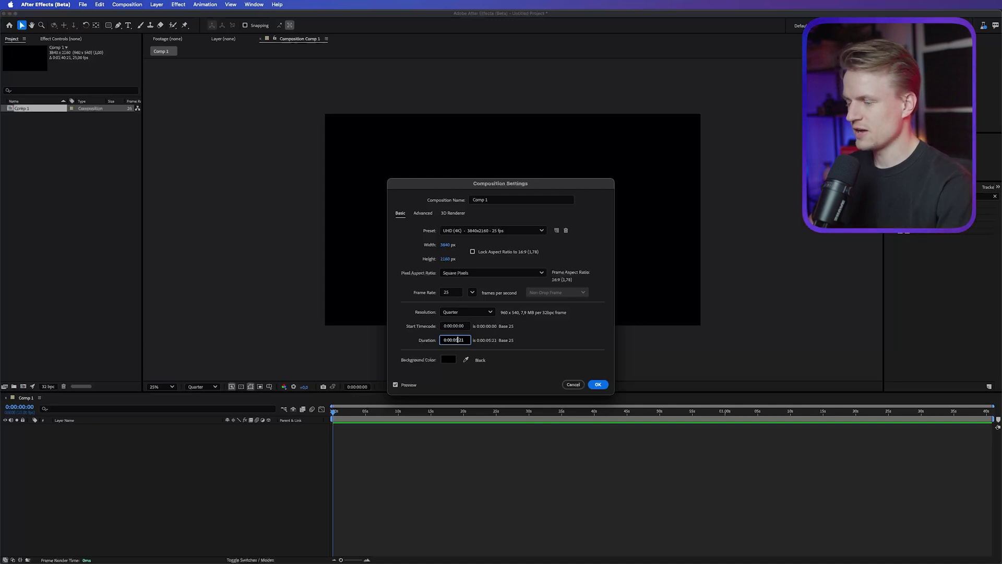
key("Return")
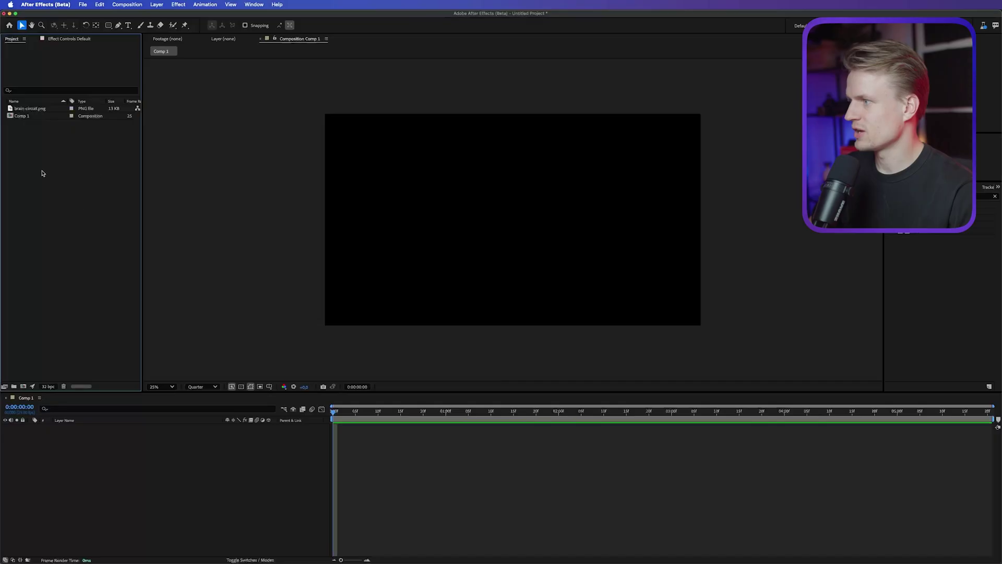
Place brain-circuit.png near the centre of Comp 1 and check its black shape against the transparency grid
left_click(19, 108)
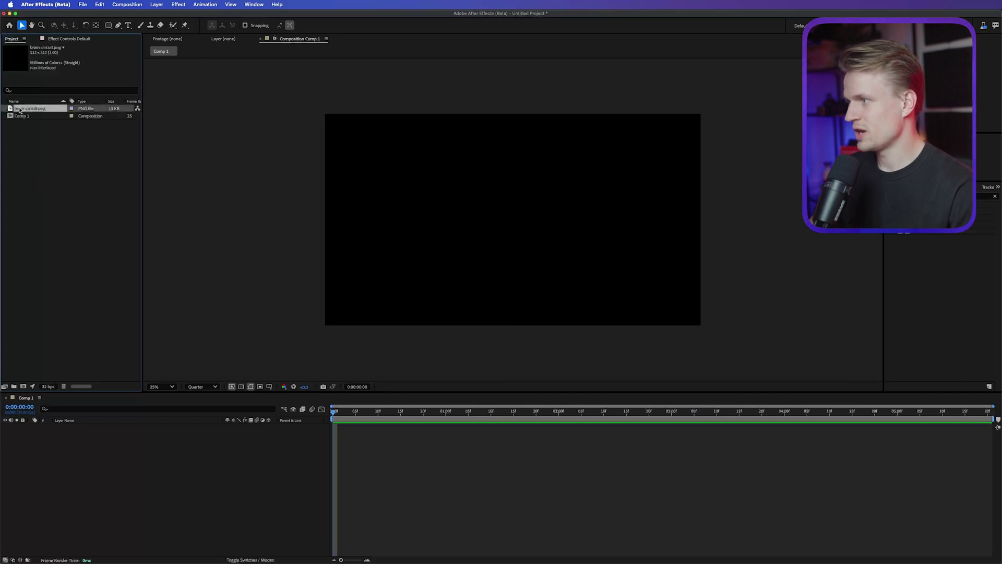
left_click_drag(118, 199, 501, 210)
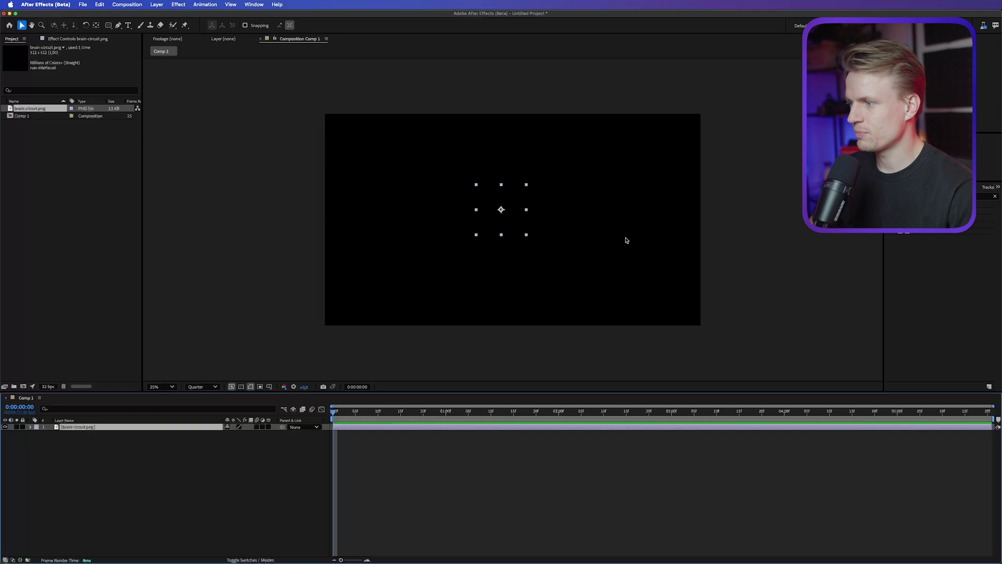
left_click(241, 387)
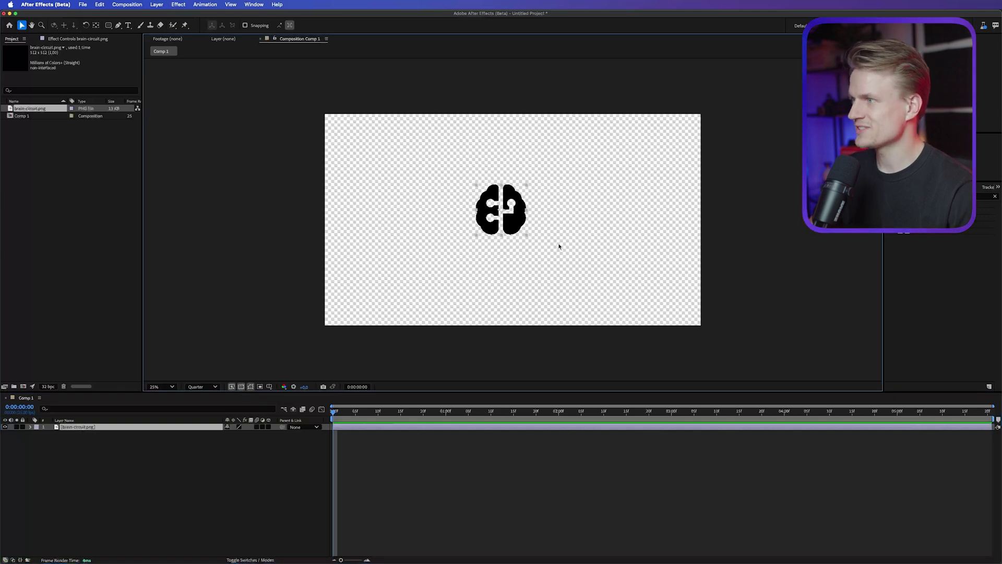
key("period")
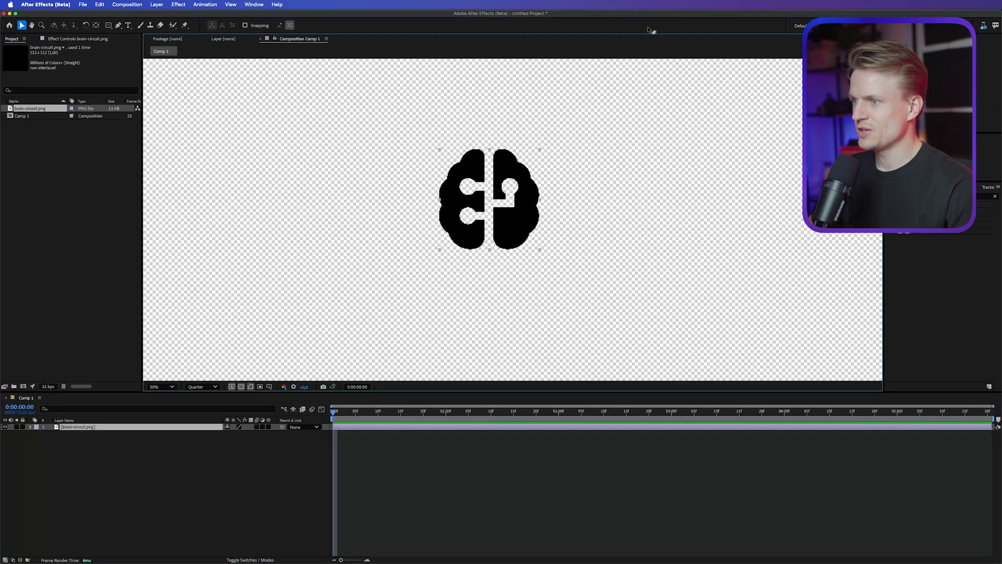
left_click(242, 388)
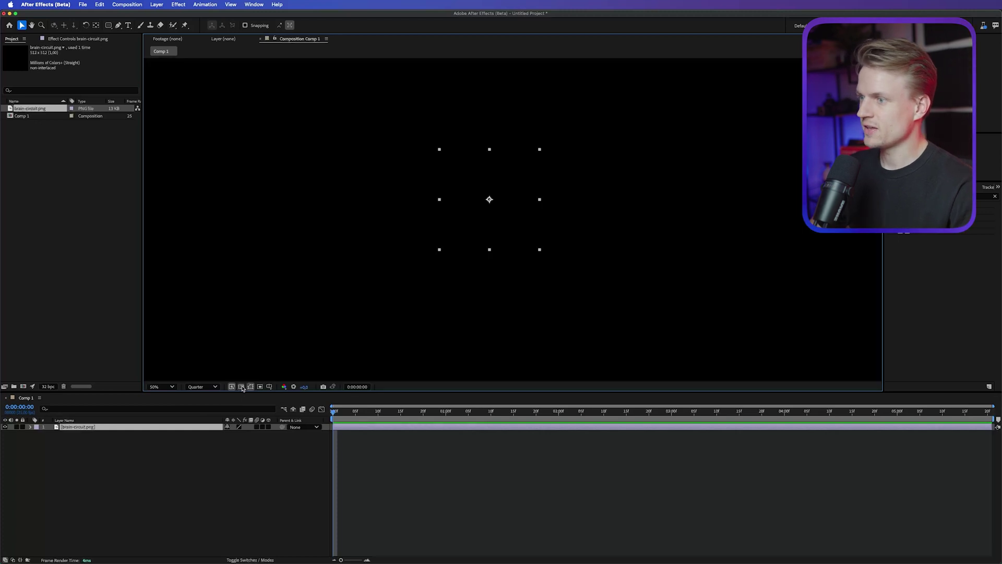
Start an Auto-trace of the brain icon layer for the current frame using the Alpha channel
left_click(157, 4)
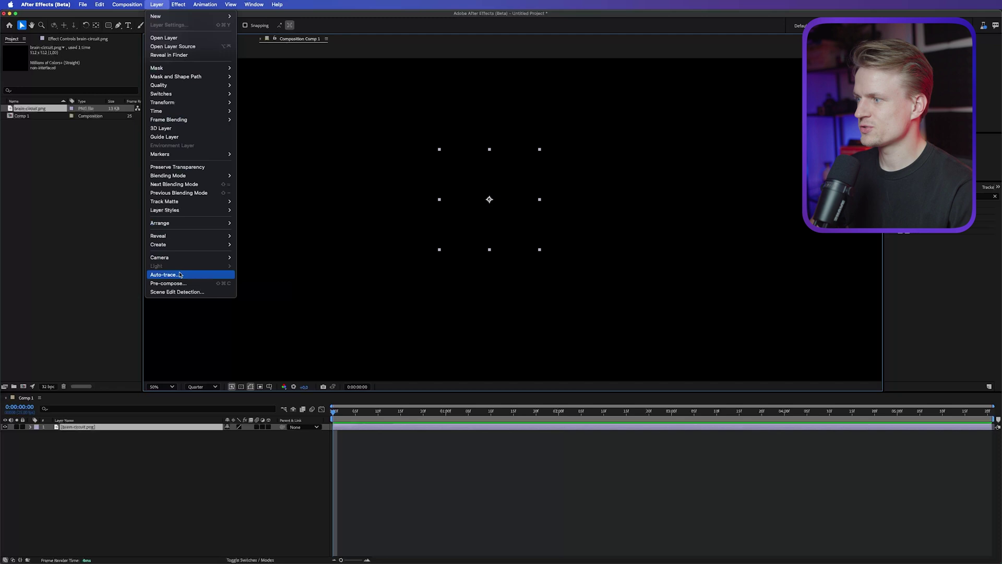
left_click(206, 272)
left_click_drag(488, 209, 636, 166)
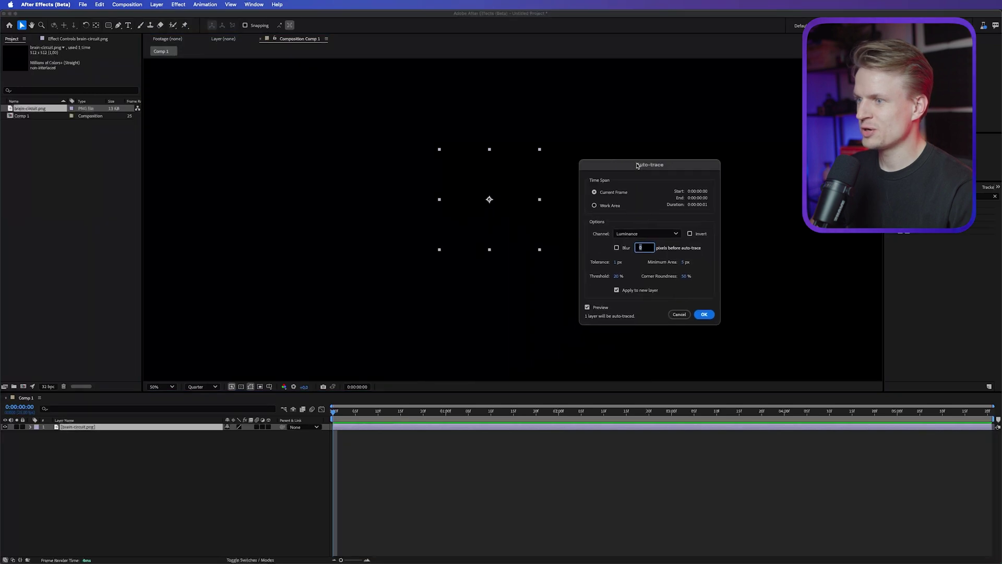
left_click(595, 193)
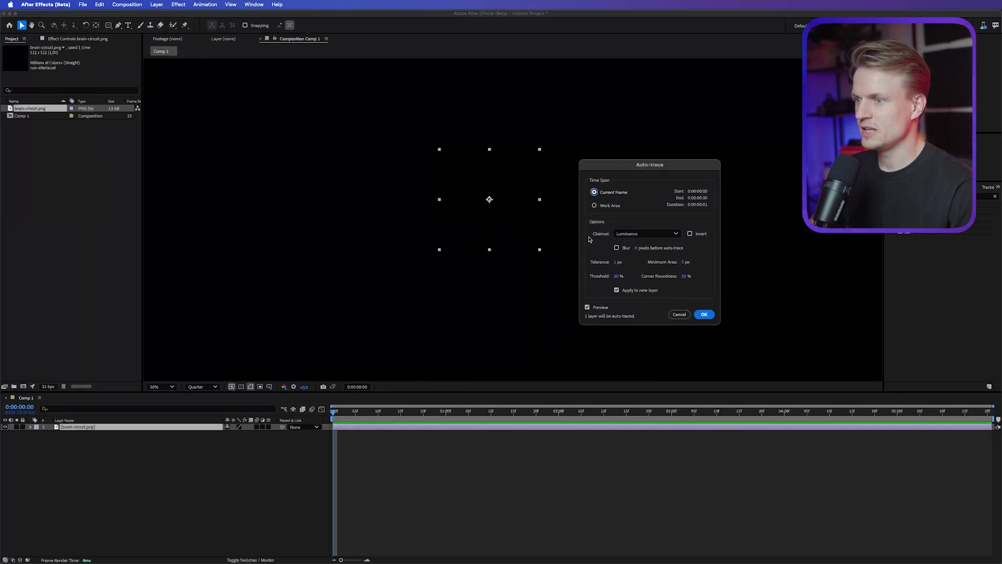
left_click(618, 234)
left_click(628, 247)
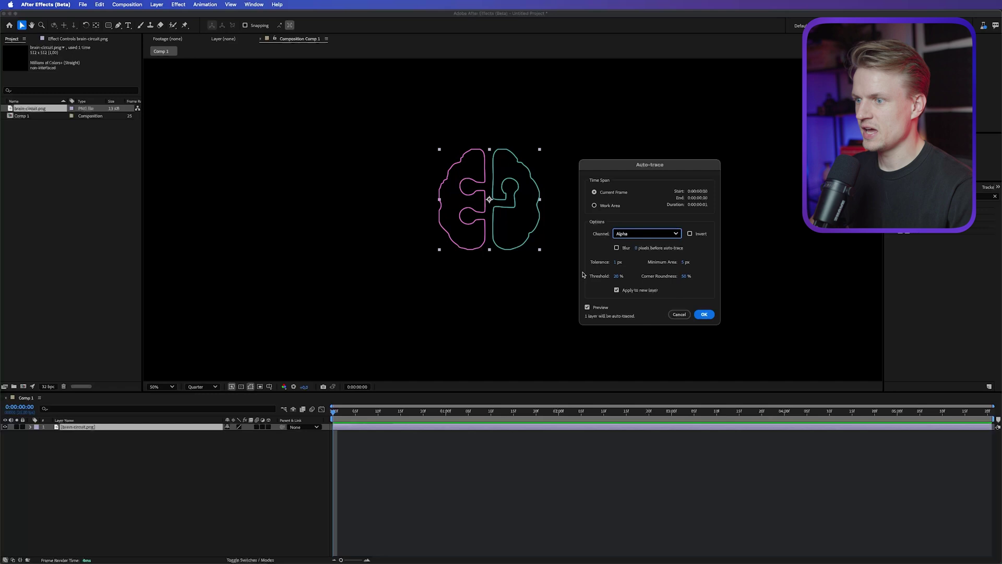
Try several Auto-trace tolerance values, ending with 1.5 px, to compare how closely the outlines follow the icon
left_click(617, 262)
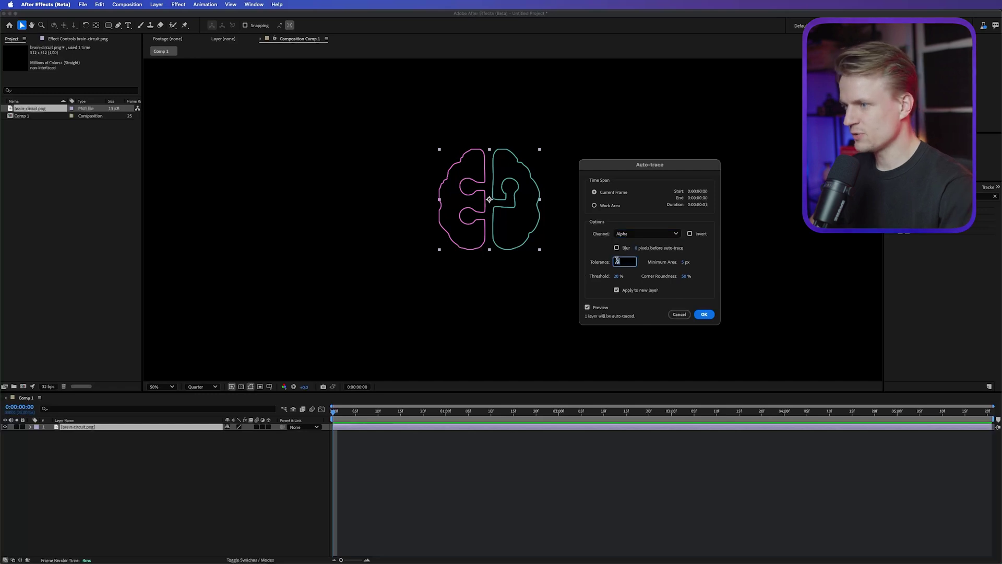
left_click(596, 272)
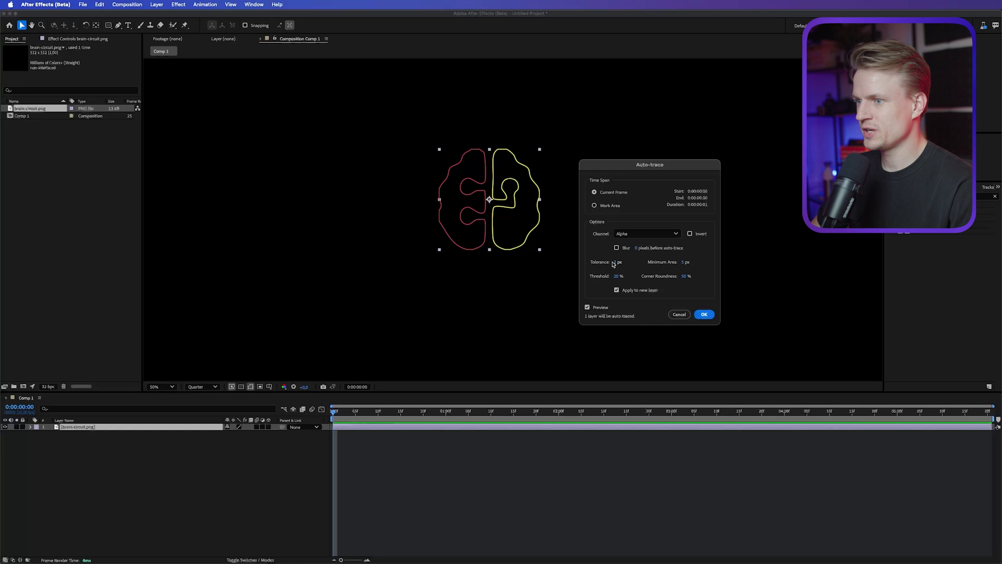
left_click(614, 262)
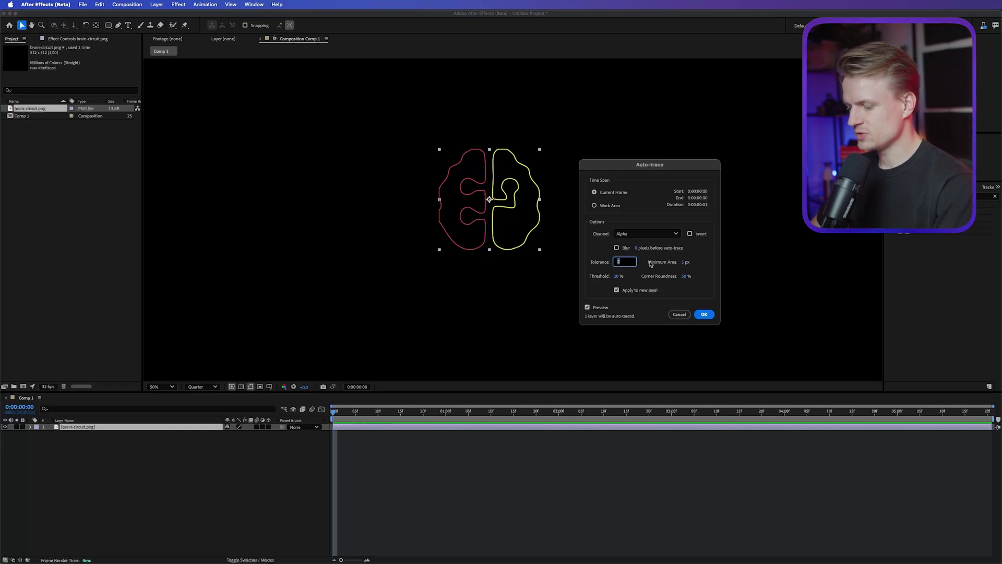
type("1")
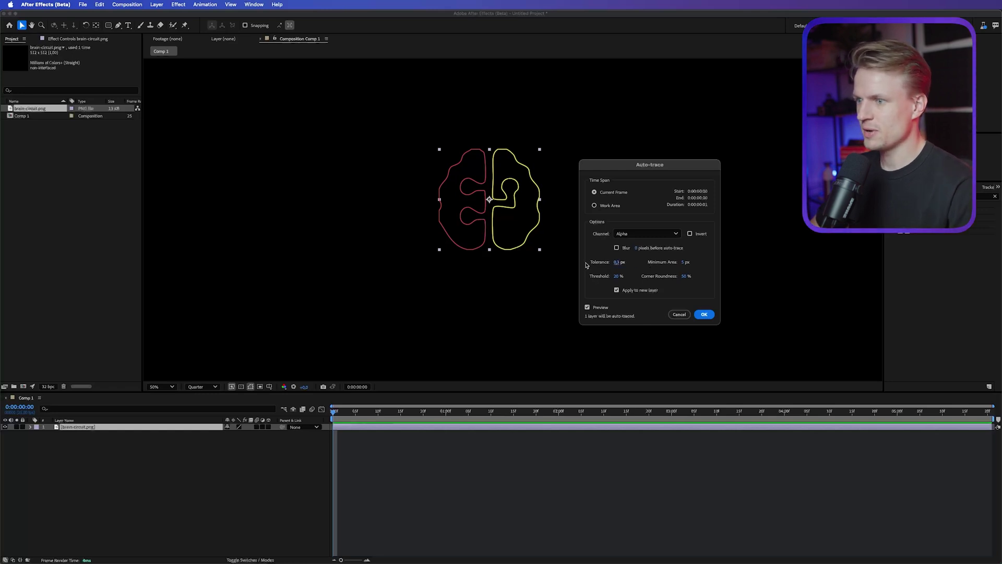
left_click(619, 263)
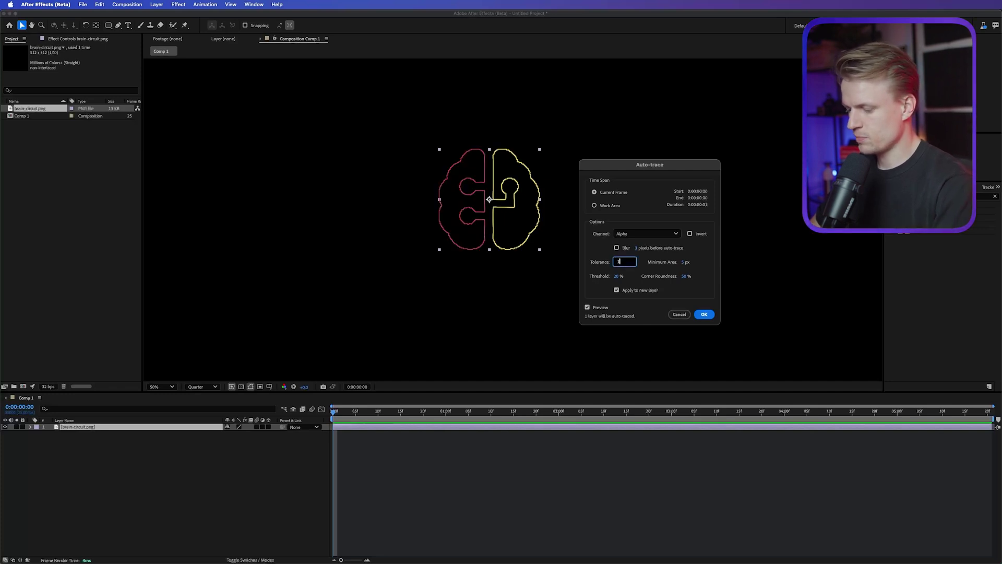
type("1,5")
key("Return")
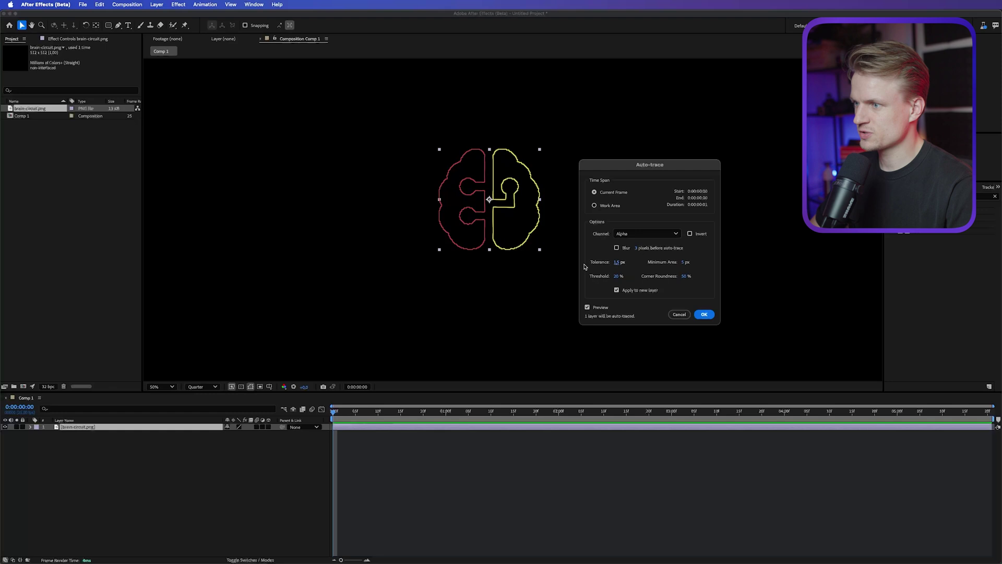
Set the Auto-trace tolerance to 1 px and the minimum area to 100 px, and apply the trace to a new layer
left_click(615, 262)
type("1")
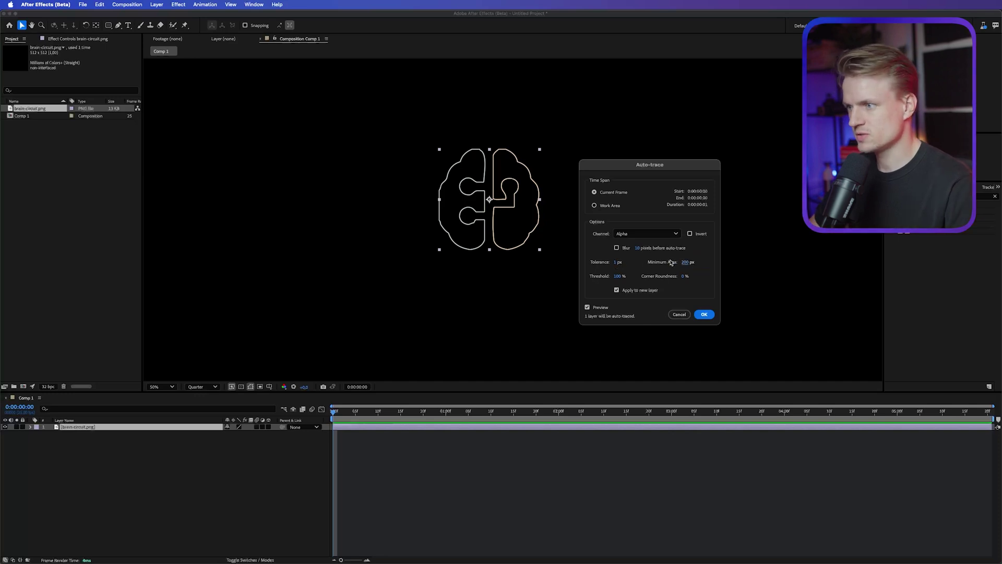
left_click(685, 262)
type("100")
key("Return")
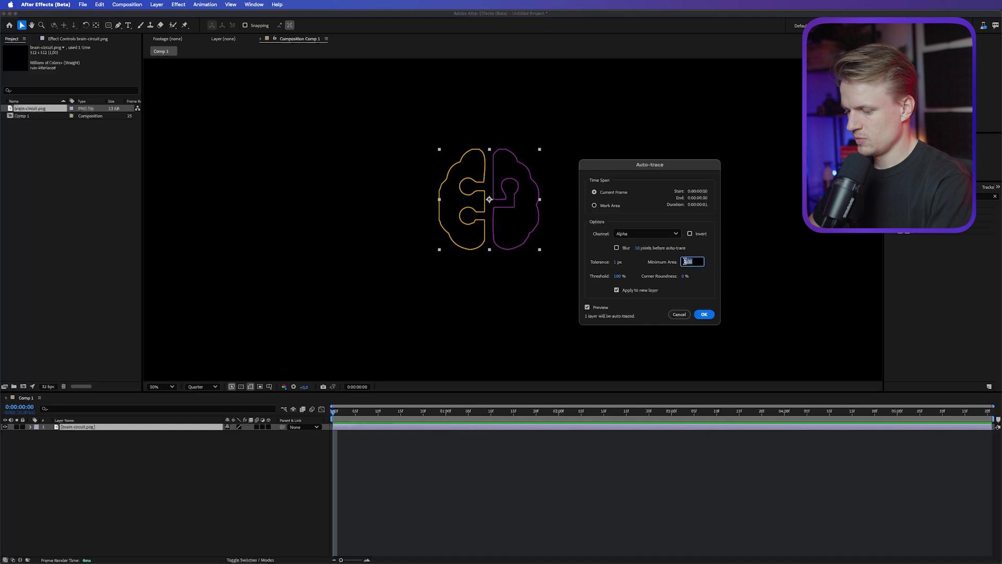
key("Return")
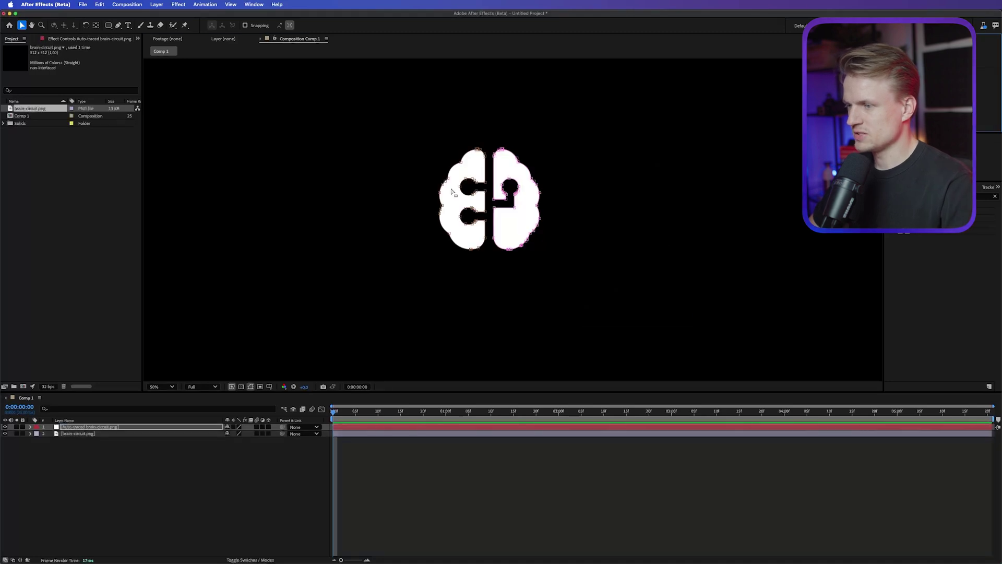
Inspect the traced outline up close and delete the original brain-circuit.png layer from the composition
scroll(452, 191, "up", 4)
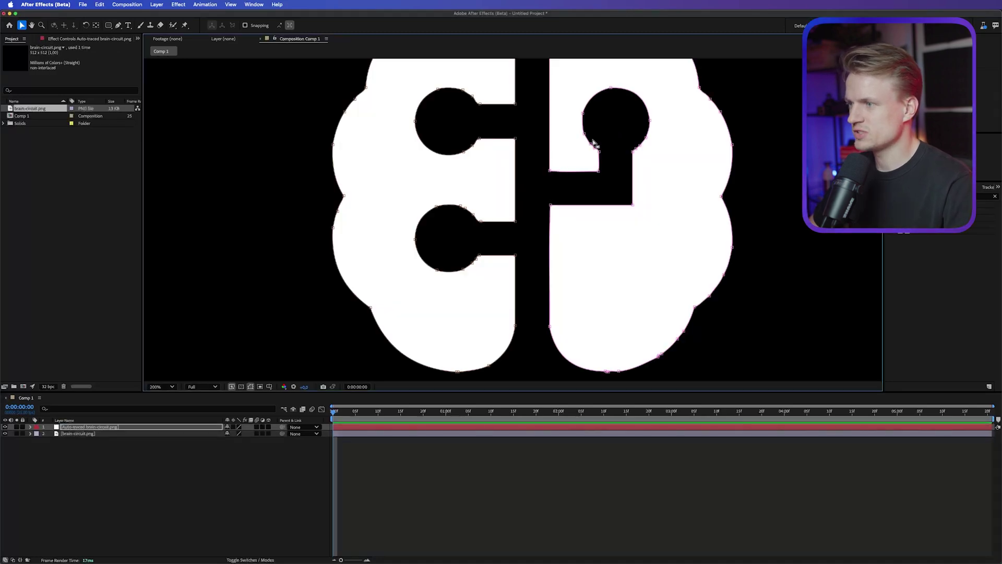
scroll(413, 172, "down", 3)
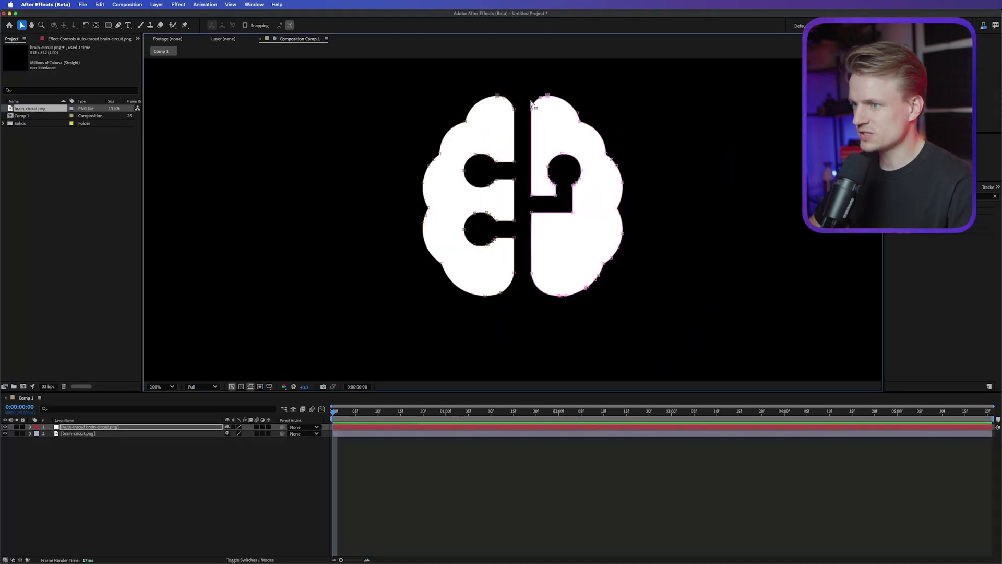
left_click(78, 434)
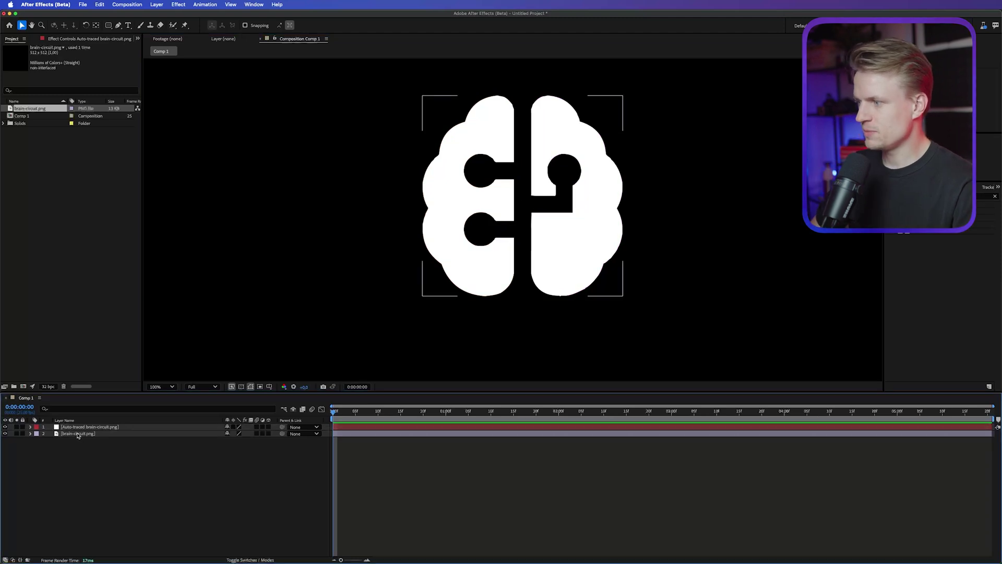
left_click(78, 434)
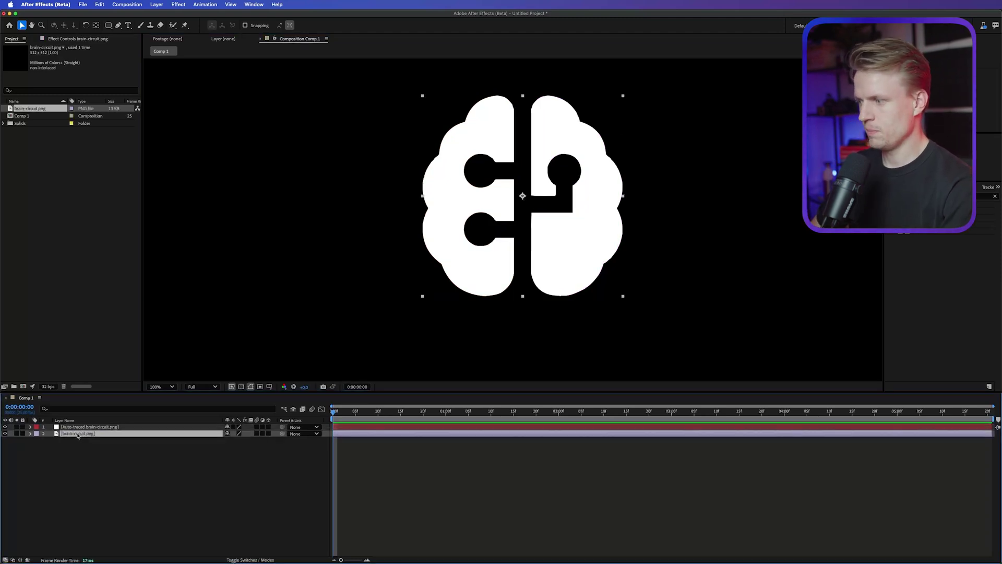
key("Delete")
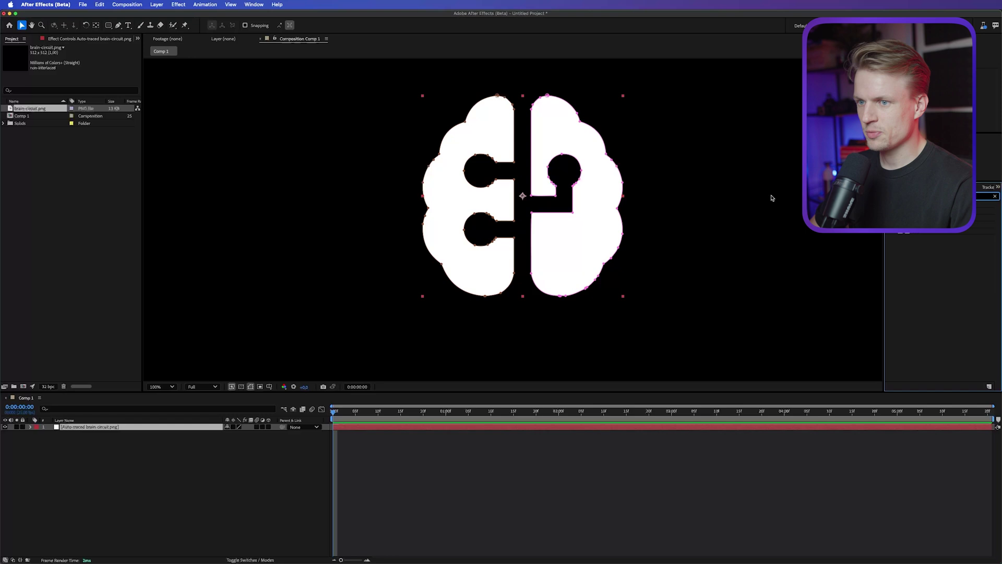
Apply the Stroke effect to the auto-traced layer, covering all masks with Stroke Sequentially off
type("stroke")
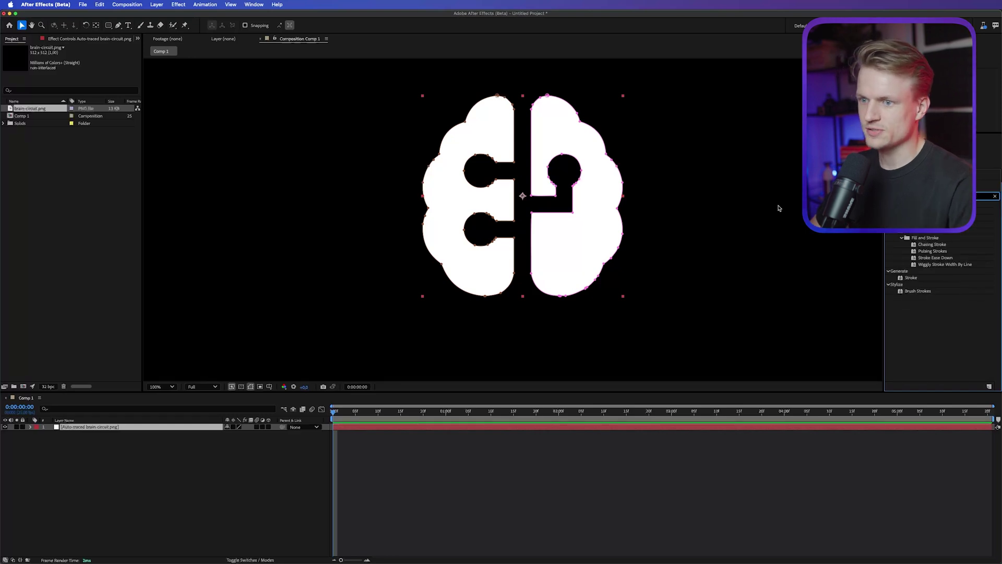
double_click(915, 280)
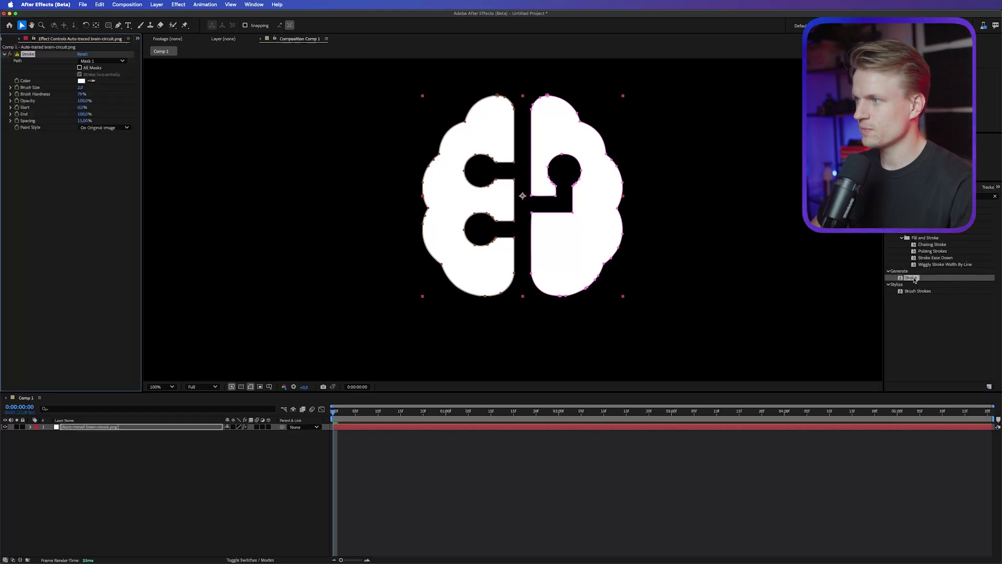
left_click(79, 68)
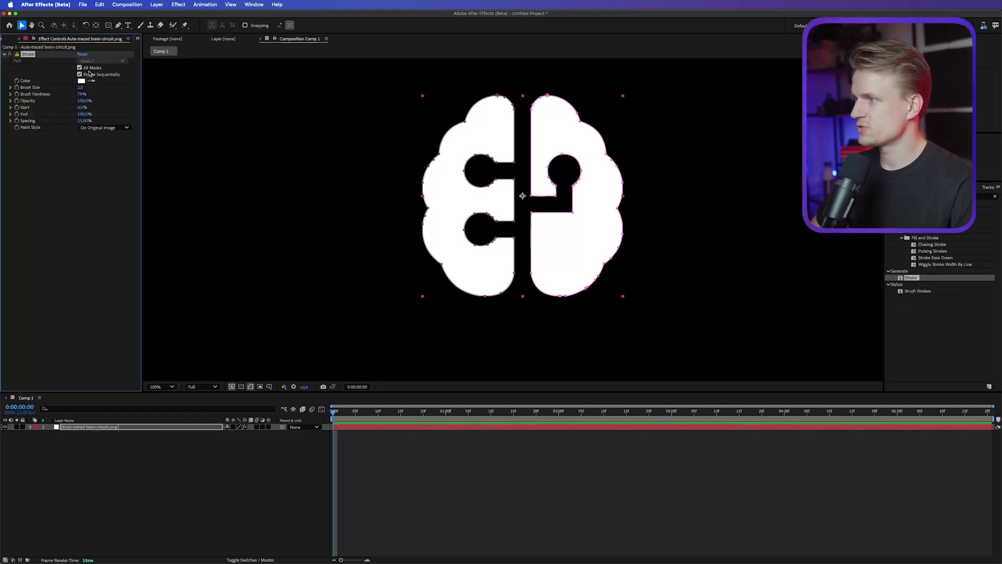
left_click(80, 74)
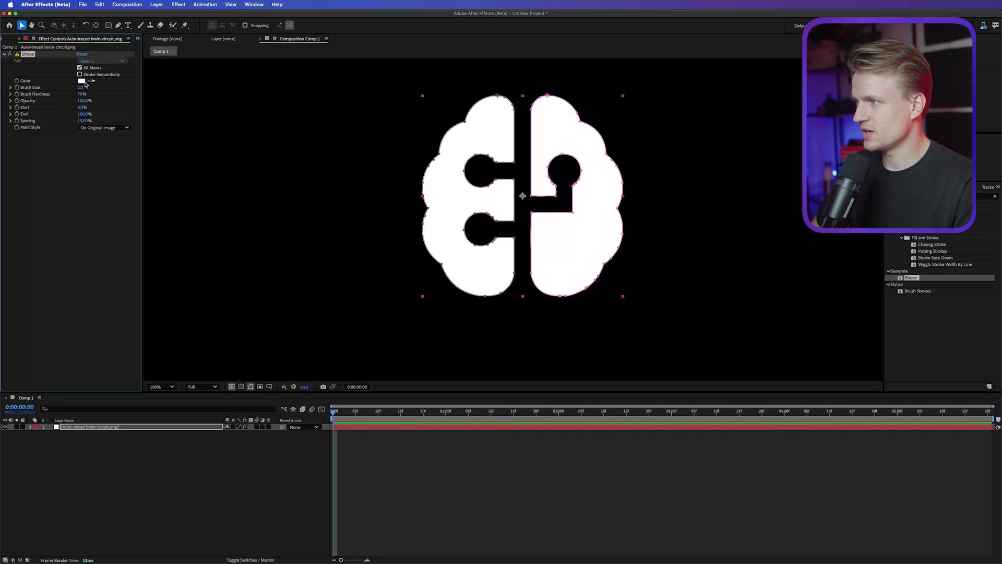
Set the stroke's paint style to On Transparent and its brush size to 3.1
left_click(92, 128)
left_click(43, 135)
left_click(97, 128)
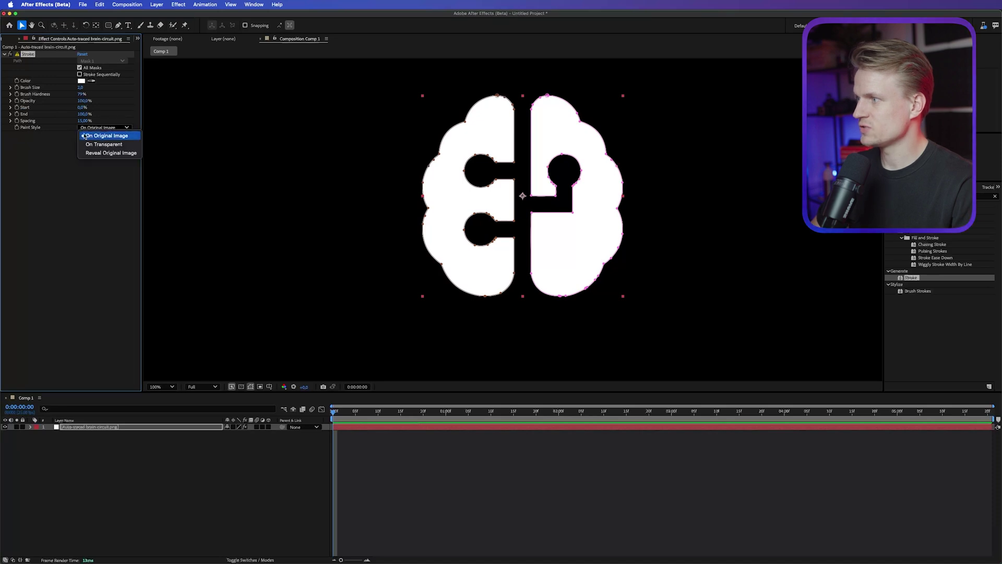
left_click(103, 147)
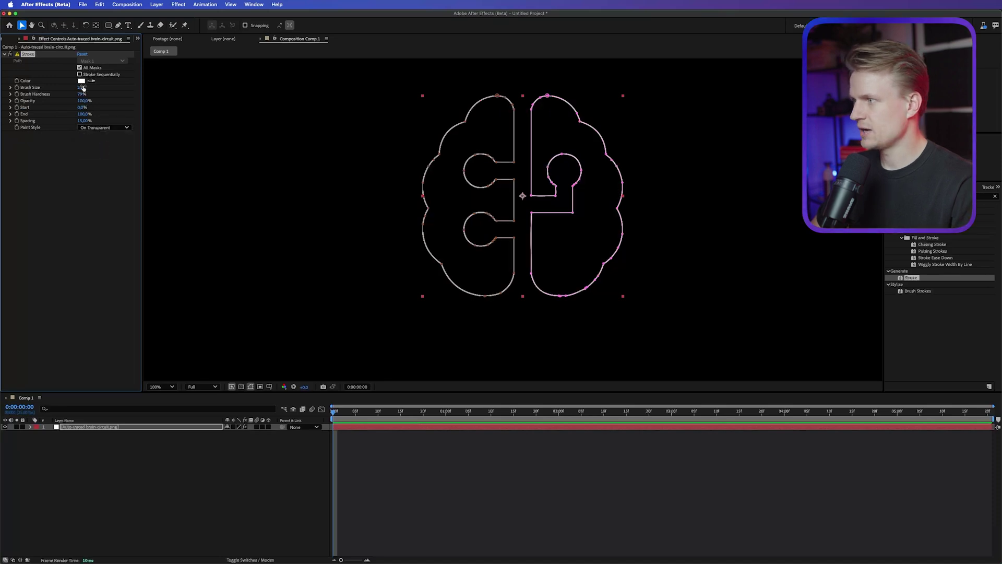
left_click_drag(83, 87, 85, 87)
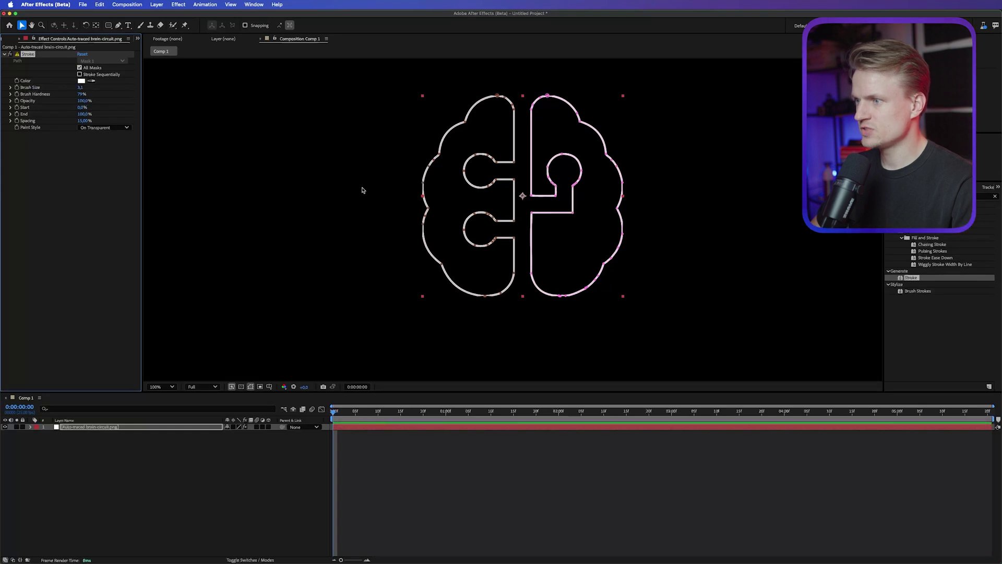
Keyframe the stroke's End from 0% at the first frame to 100% at one second, and preview the drawing animation
left_click(16, 114)
key("u")
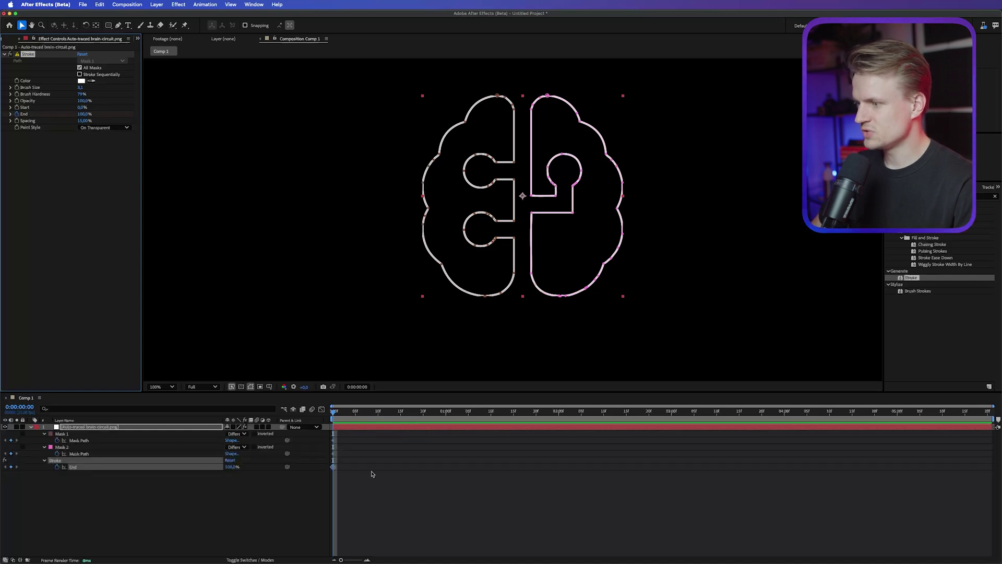
left_click_drag(335, 467, 448, 467)
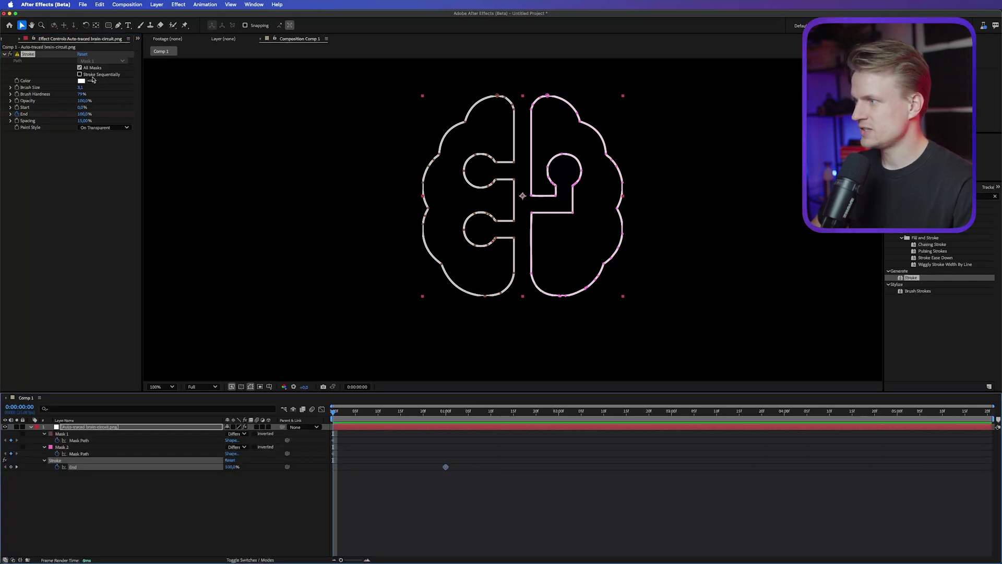
left_click_drag(82, 116, 23, 117)
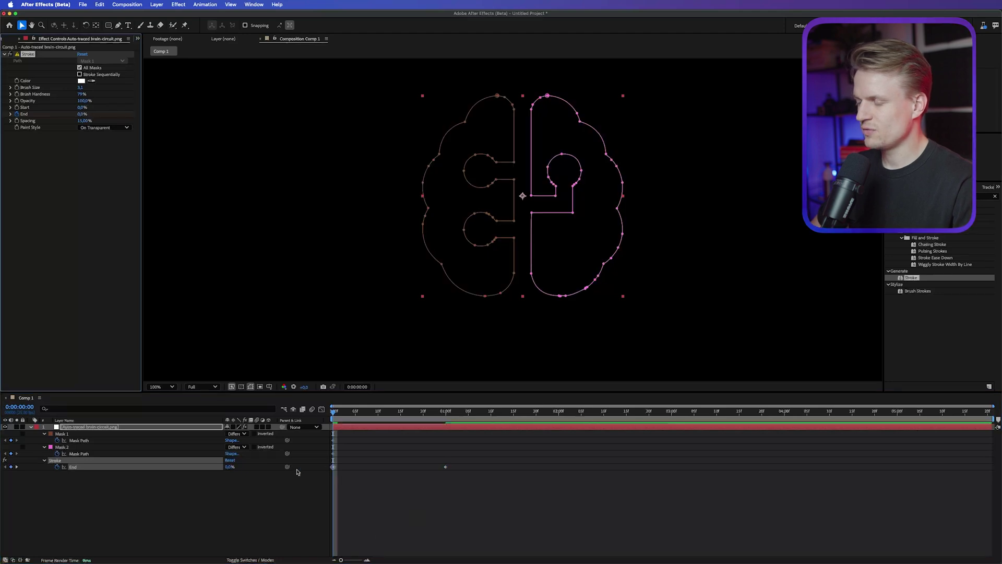
left_click(379, 509)
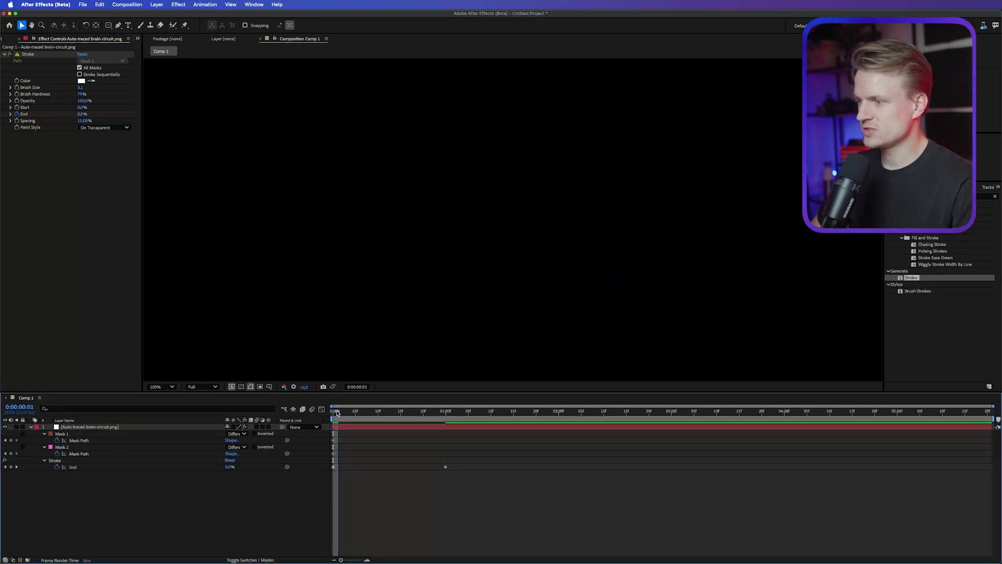
mouse_move(334, 412)
left_mouse_down()
mouse_move(455, 412)
mouse_move(387, 412)
mouse_move(446, 413)
left_mouse_up()
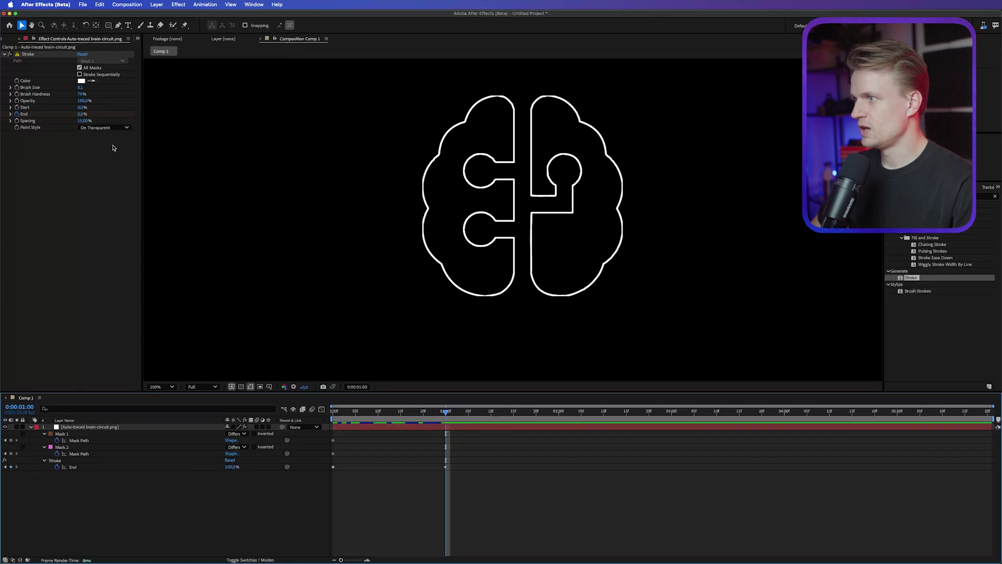
Try Stroke Sequentially on the masks and preview how the outlines draw on
left_click(80, 75)
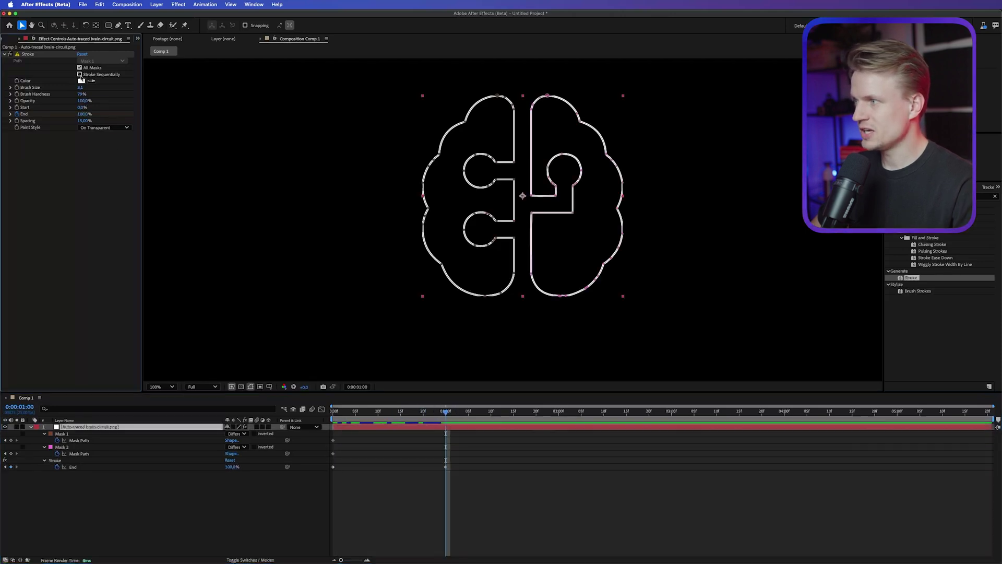
left_click(79, 74)
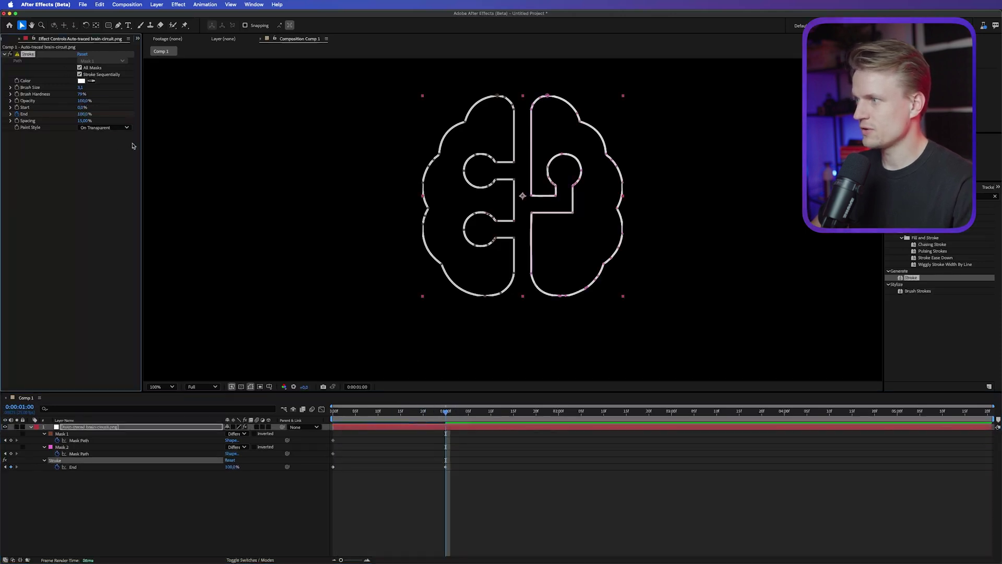
left_click(345, 413)
left_click_drag(345, 416, 386, 416)
key("space")
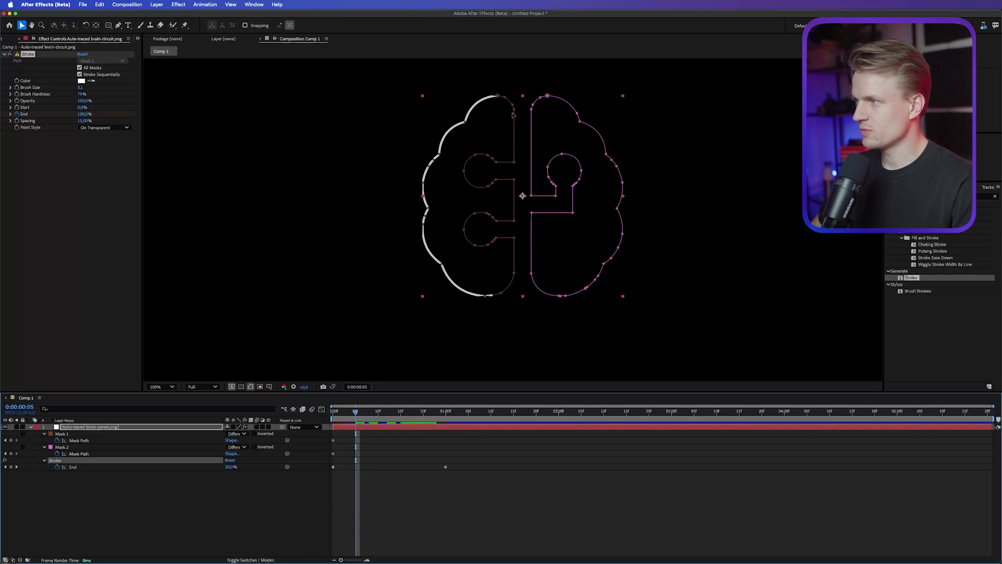
At the first frame, set the stroke's End to 50% and keyframe its Start at 50%
key("Home")
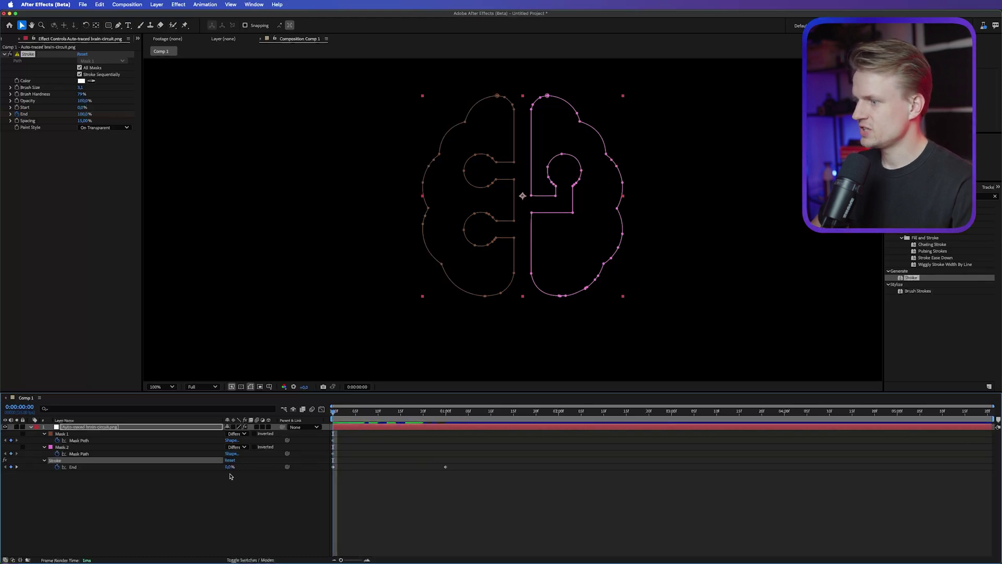
type("50")
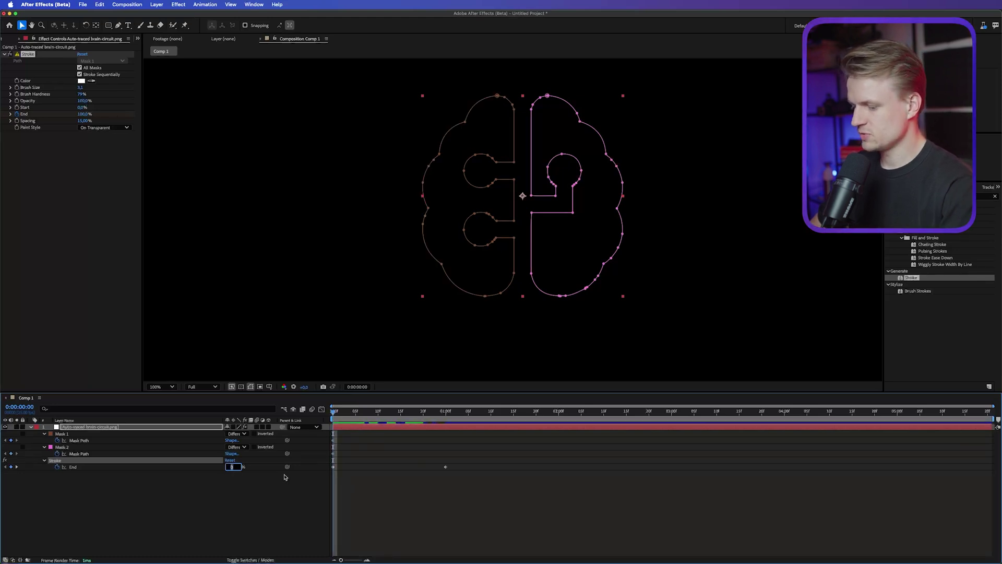
key("Return")
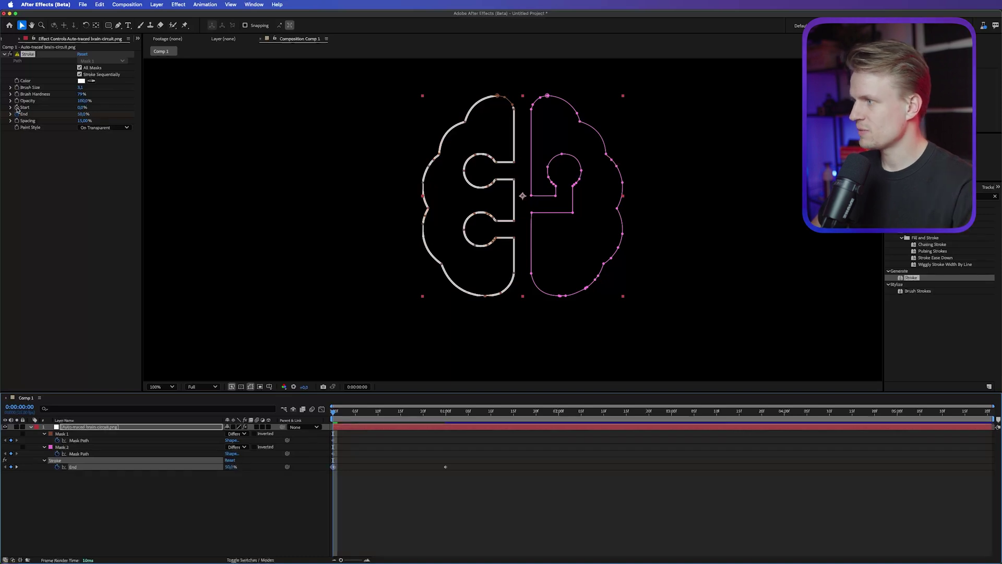
left_click(84, 107)
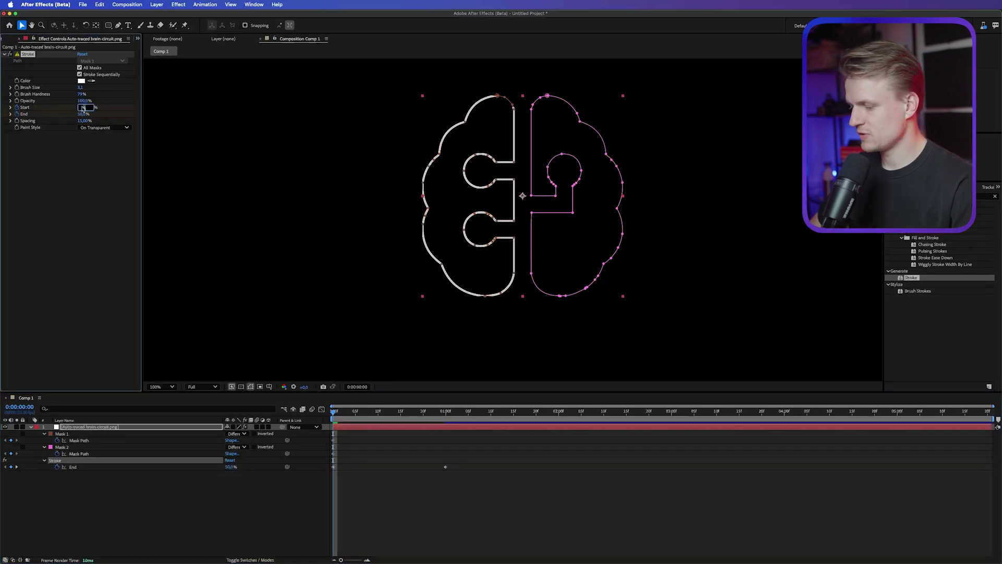
type("50")
key("Return")
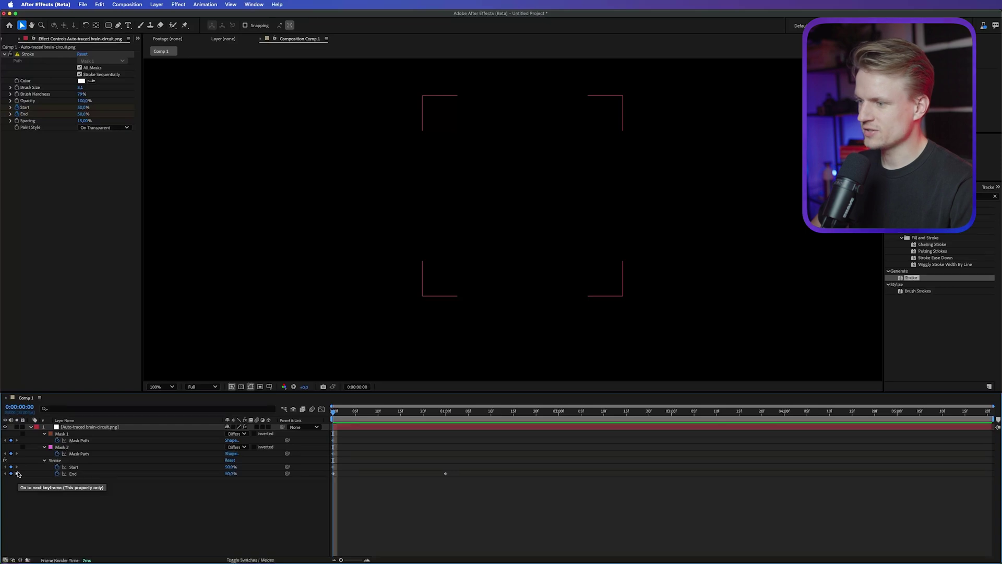
Keyframe the stroke's Start to 0% at one second, shift that keyframe about four frames past the End keyframe, and preview
left_click(19, 473)
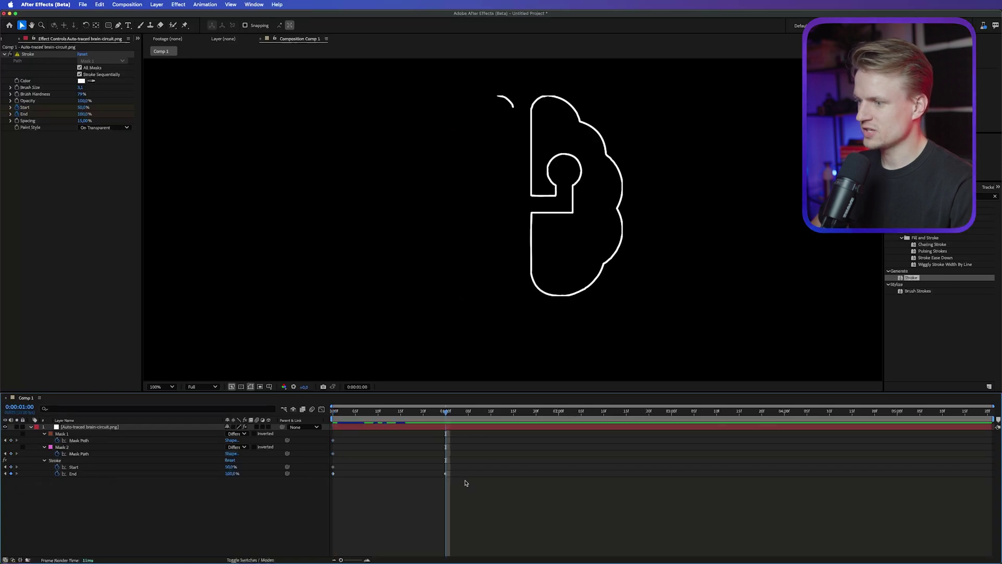
left_click(415, 474)
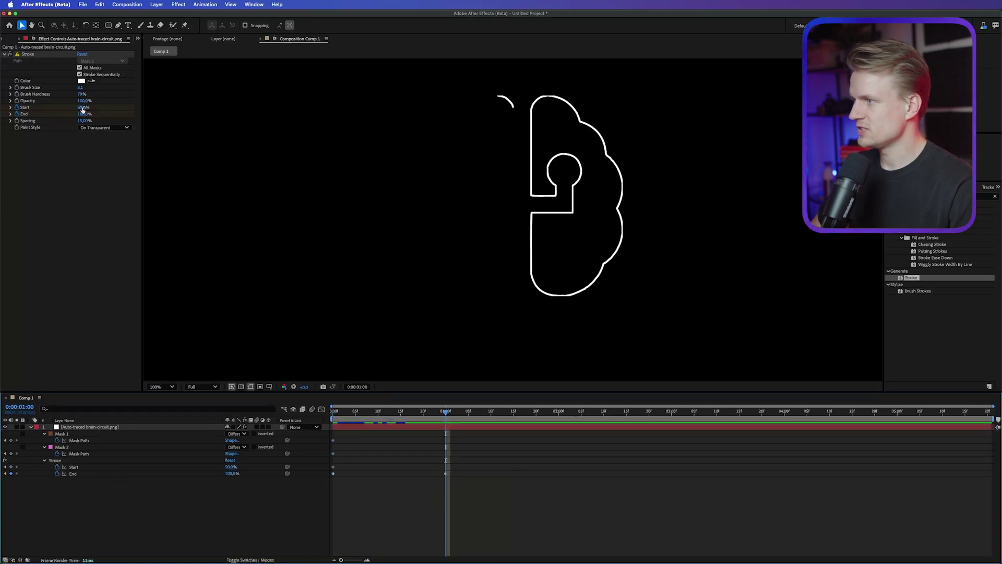
left_click_drag(82, 107, 52, 107)
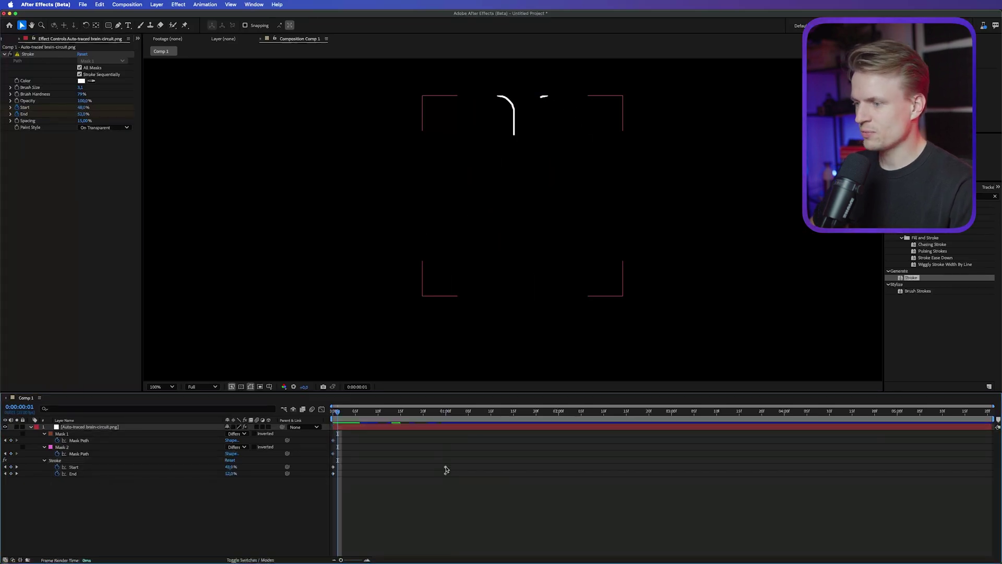
left_click(446, 467)
left_click_drag(447, 468, 457, 470)
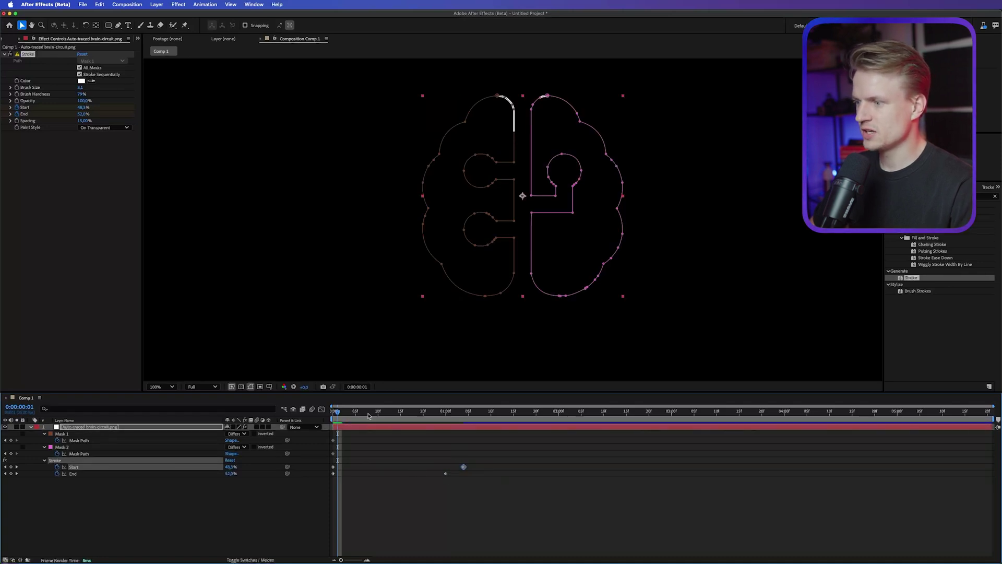
key("space")
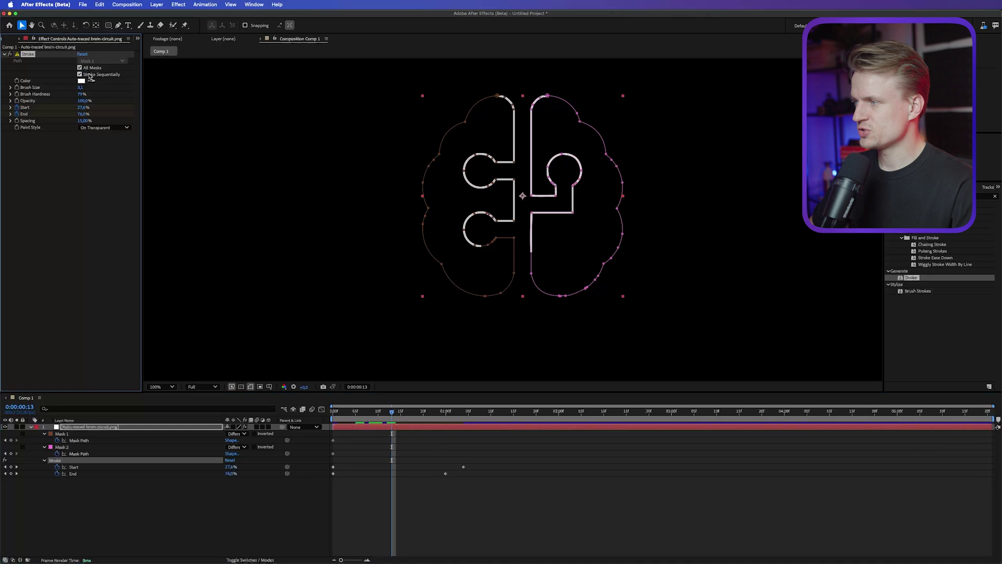
Turn off Stroke Sequentially and apply Easy Ease to all of the stroke's Start and End keyframes
left_click(91, 76)
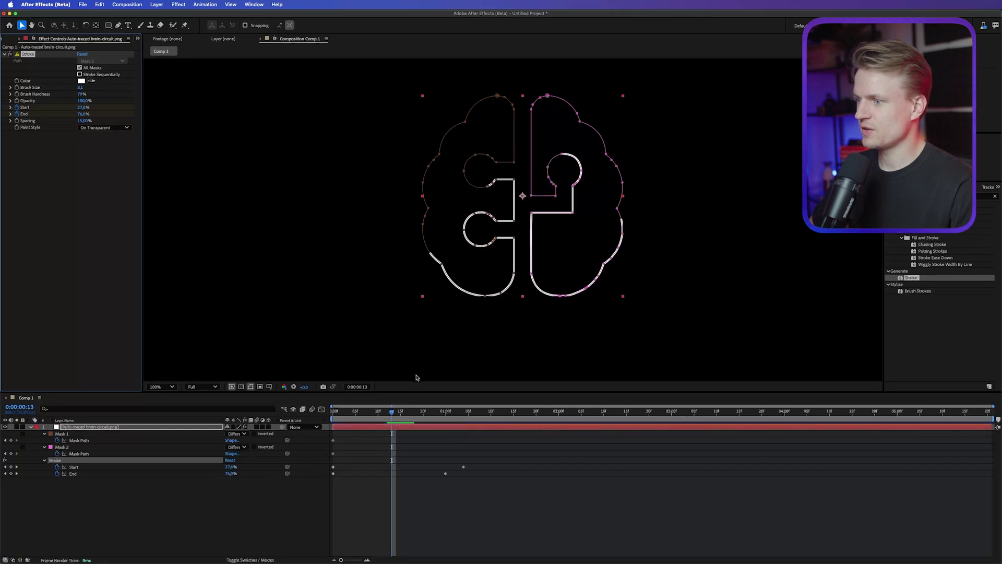
mouse_move(394, 414)
left_mouse_down()
mouse_move(357, 412)
mouse_move(446, 409)
mouse_move(410, 410)
left_mouse_up()
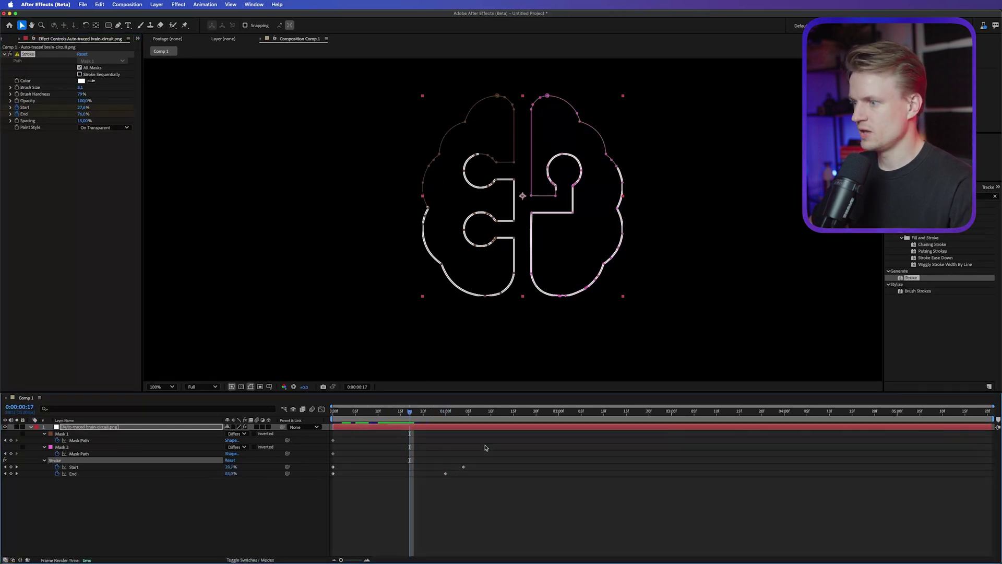
left_click(498, 477)
left_click_drag(504, 462, 281, 490)
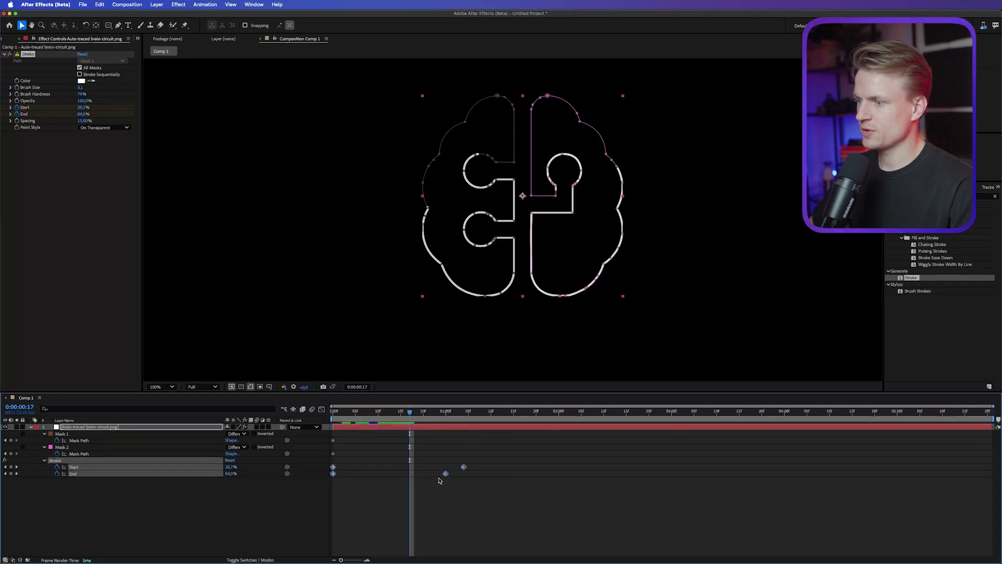
right_click(446, 473)
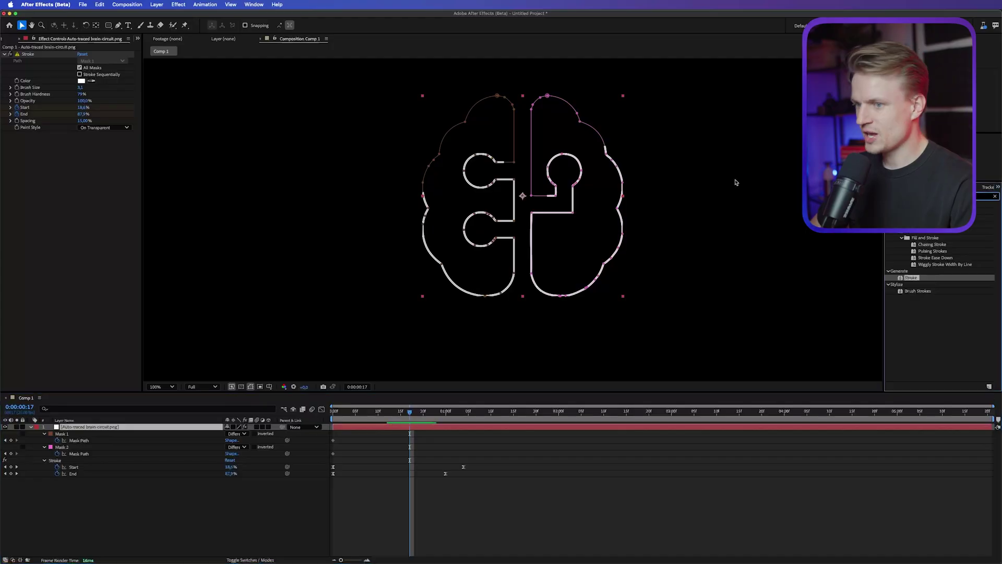
Add CC Force Motion Blur and Glow to the auto-traced layer, with a glow radius of 56 and a reduced glow intensity
type("glow")
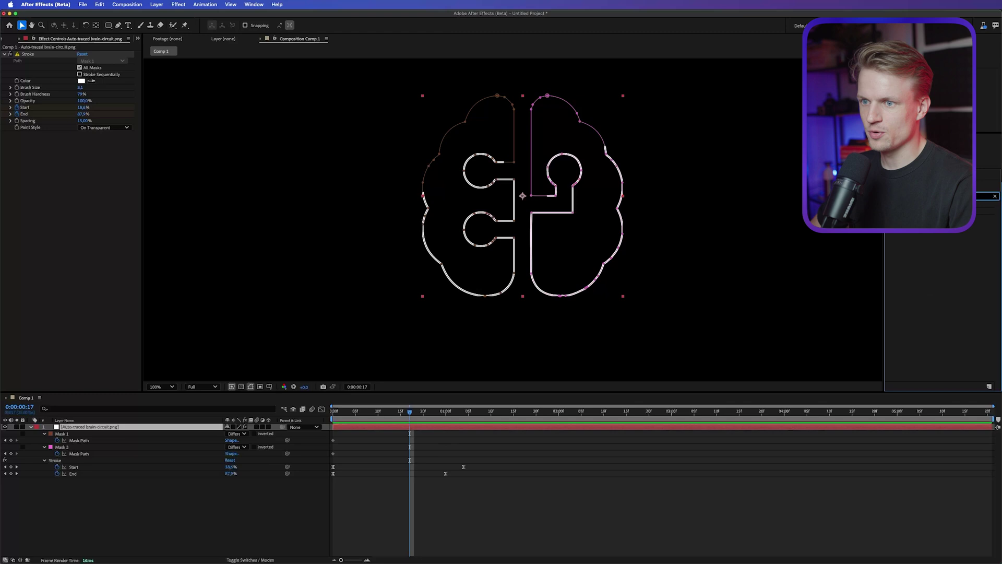
left_click_drag(929, 211, 554, 154)
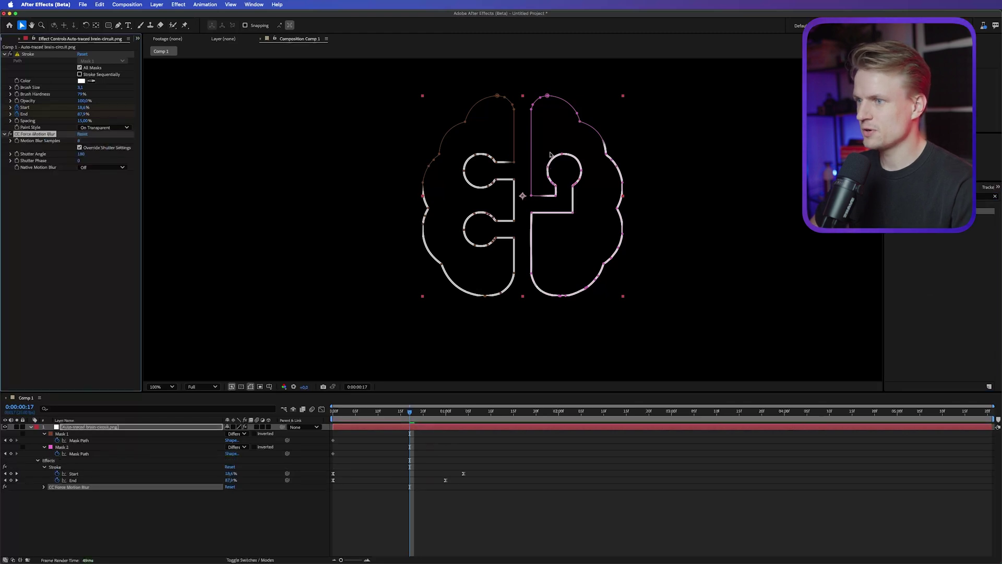
left_click(929, 196)
type("glow")
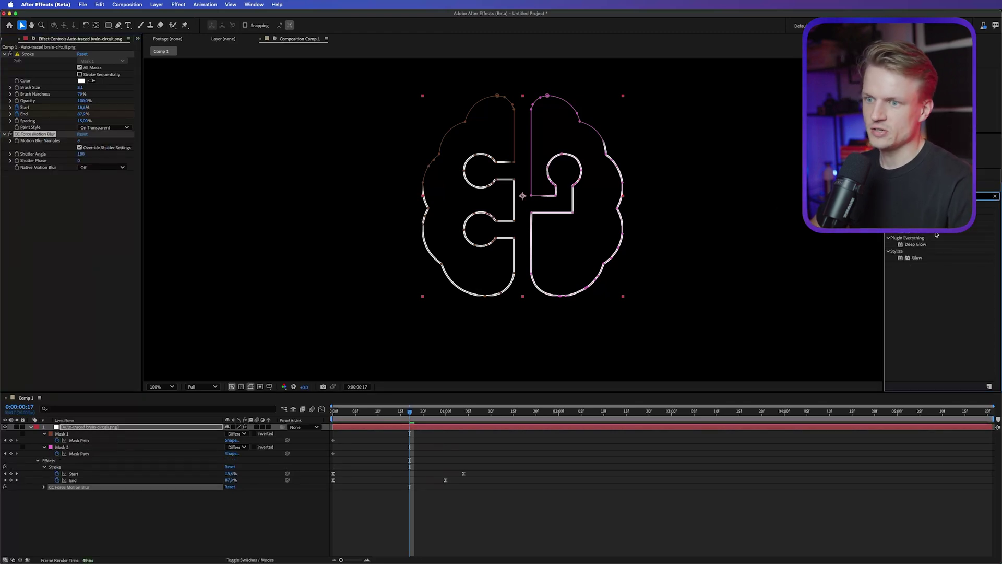
double_click(917, 258)
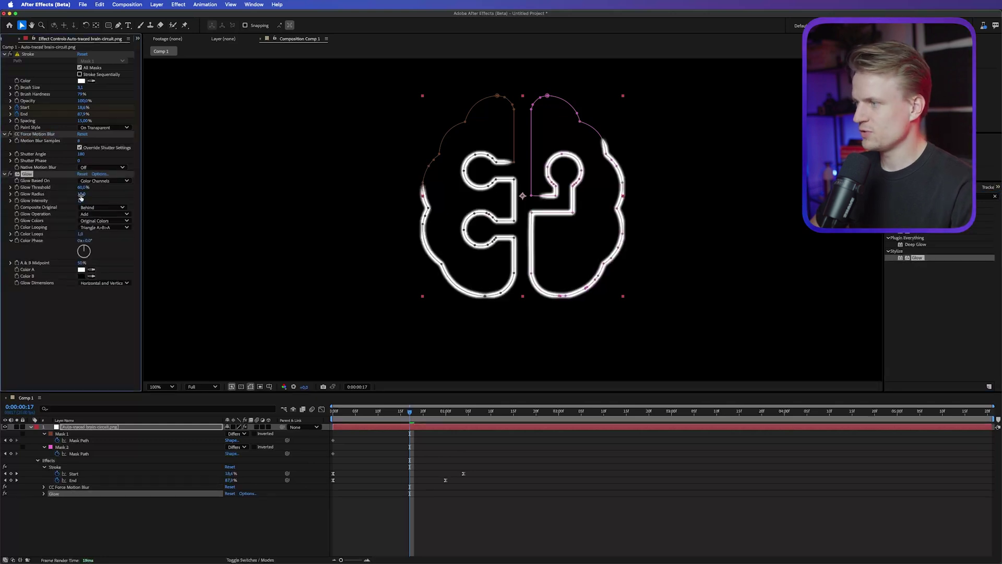
left_click_drag(82, 195, 61, 200)
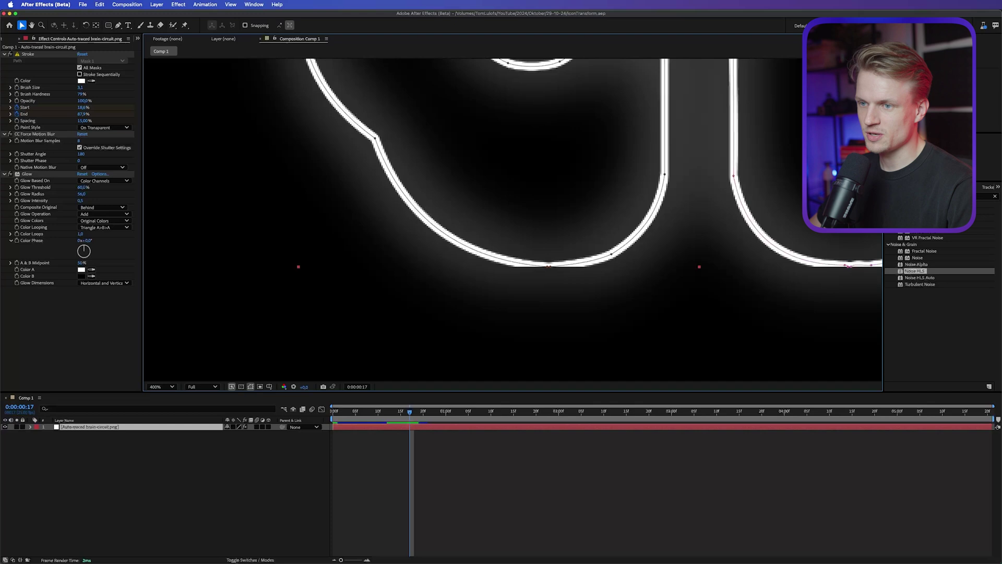
Add CC RepeTile to the auto-traced layer, set its Tiling to None, and place it above Stroke in the effect order
left_click(984, 196)
type("rep")
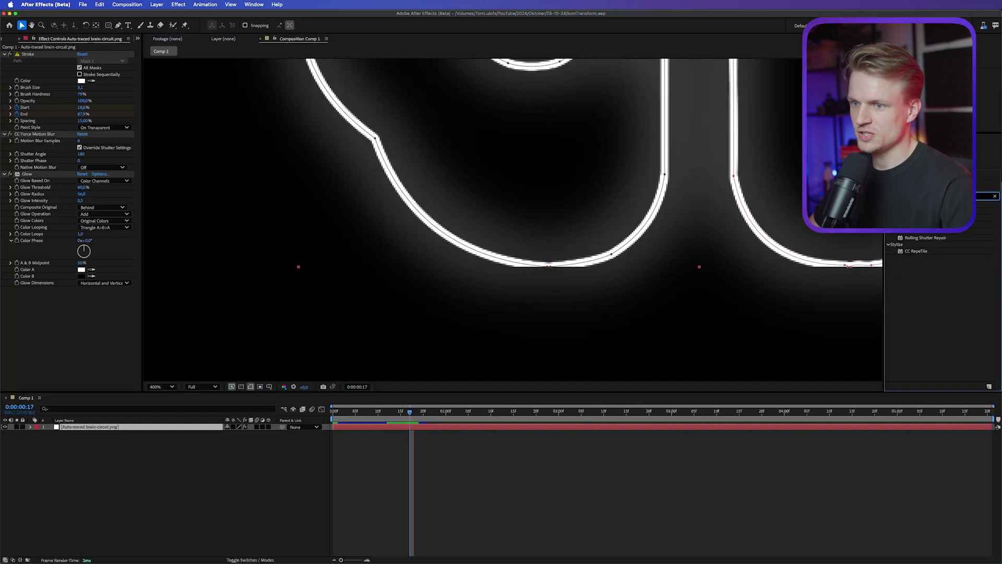
left_click_drag(916, 251, 278, 254)
left_click(105, 322)
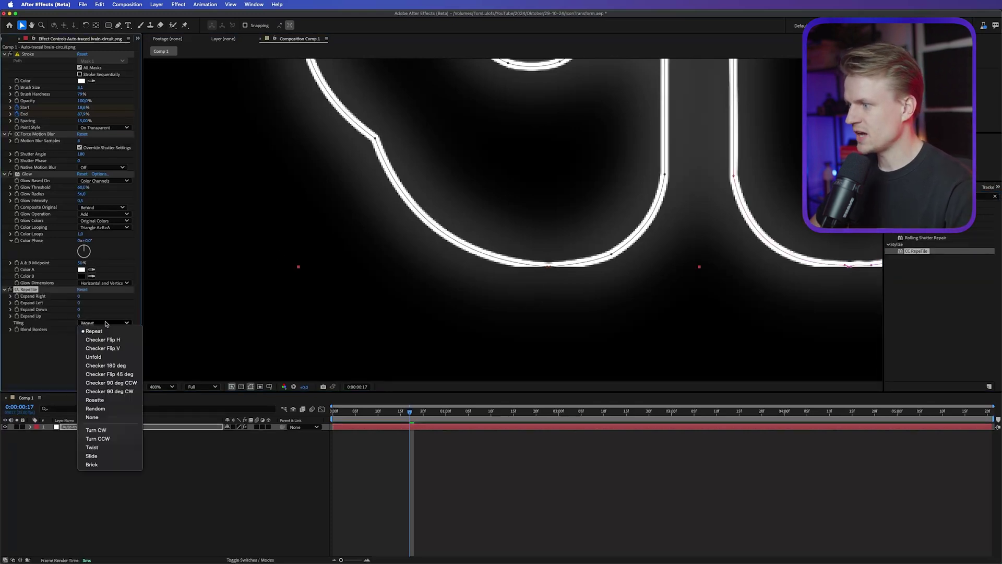
left_click(92, 417)
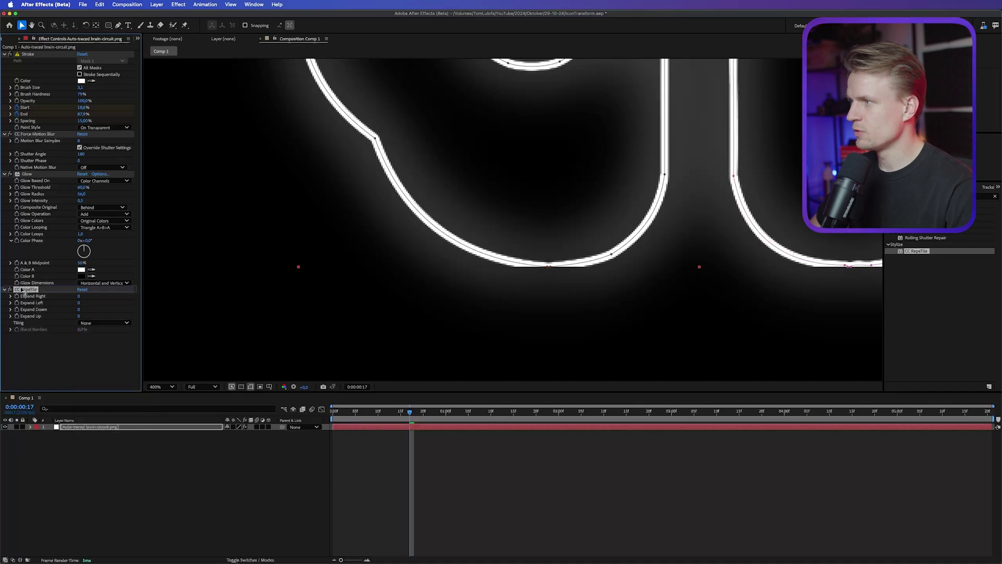
left_click_drag(26, 42, 26, 50)
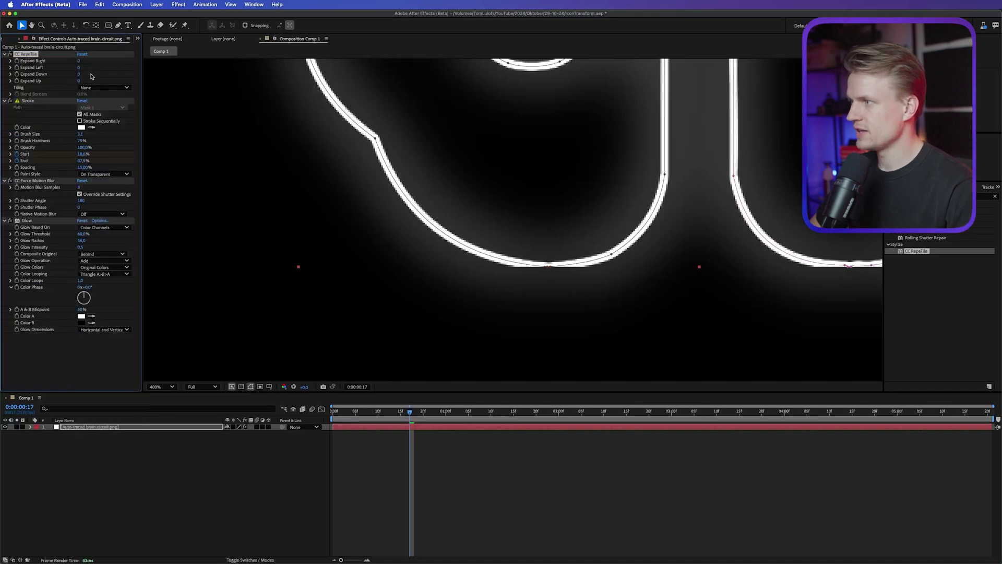
Set CC RepeTile's Expand Right, Left, Down and Up values to 50 each
left_click_drag(79, 73, 110, 74)
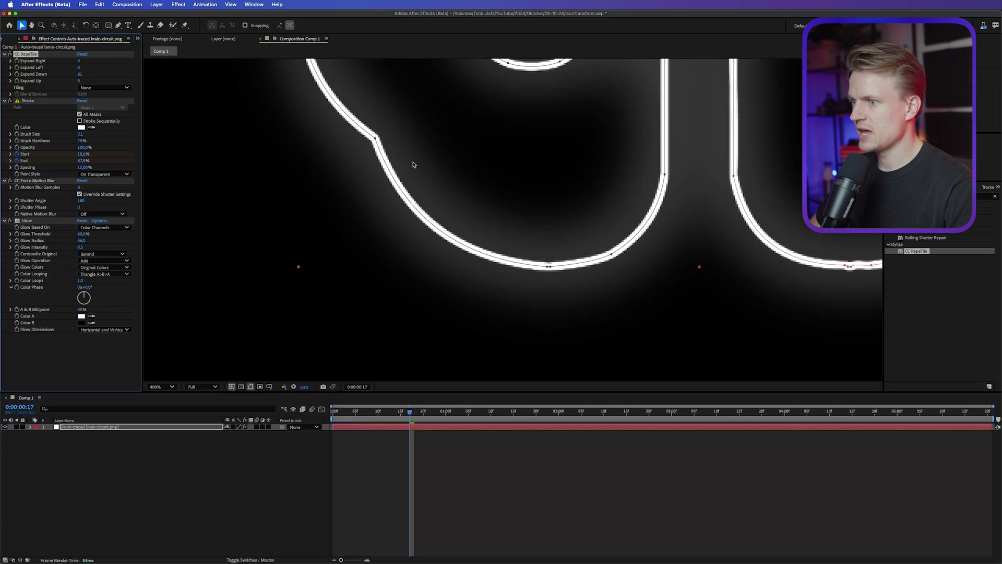
scroll(413, 165, "down", 5)
left_click(79, 61)
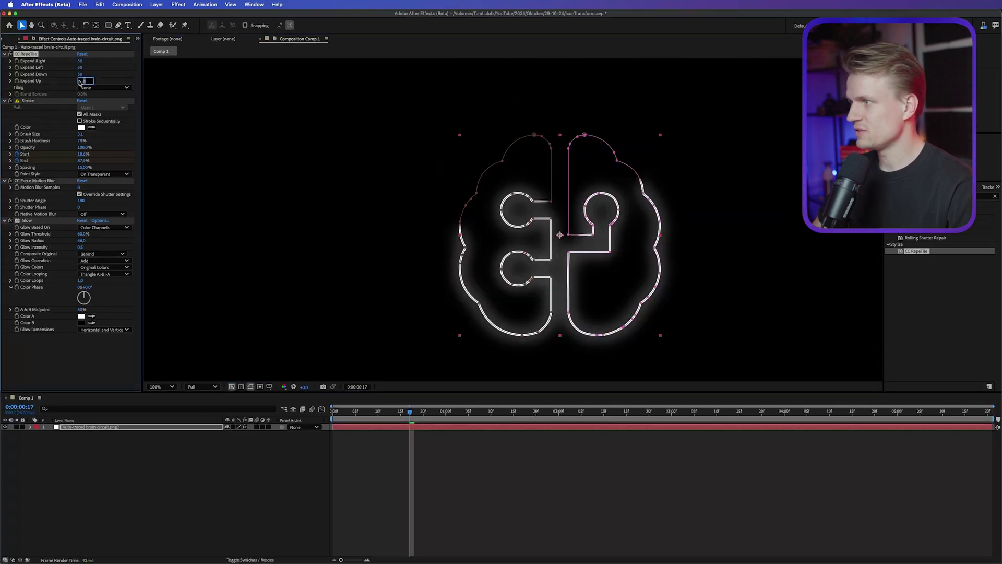
Duplicate the auto-traced brain layer and turn off the Glow effect on the upper copy
scroll(475, 141, "up", 2)
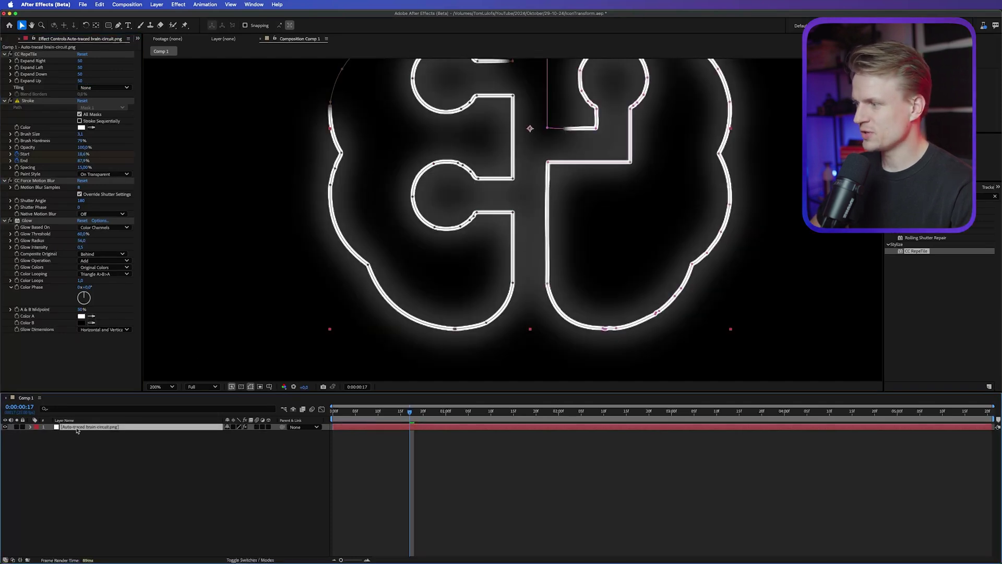
key("super+d")
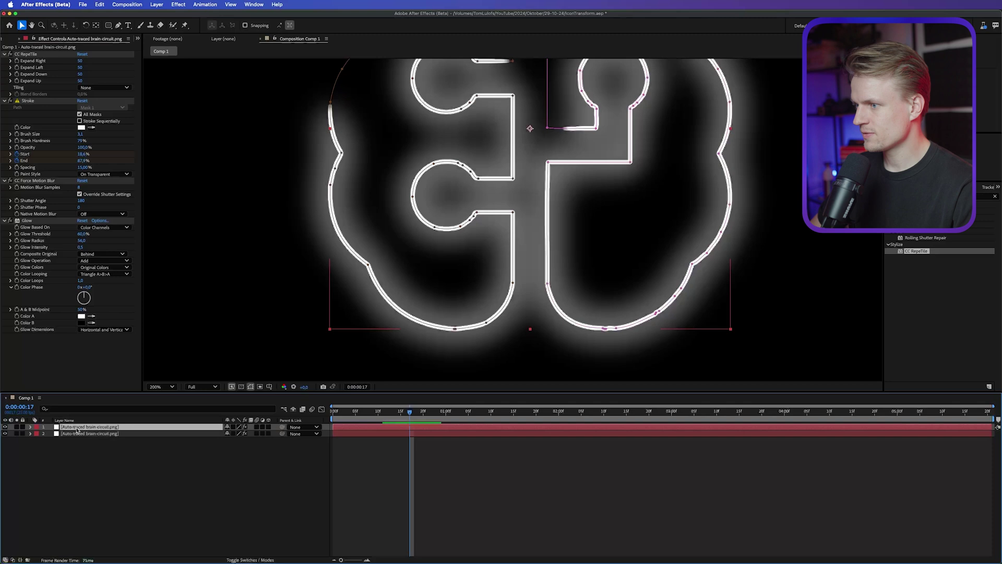
left_click(11, 221)
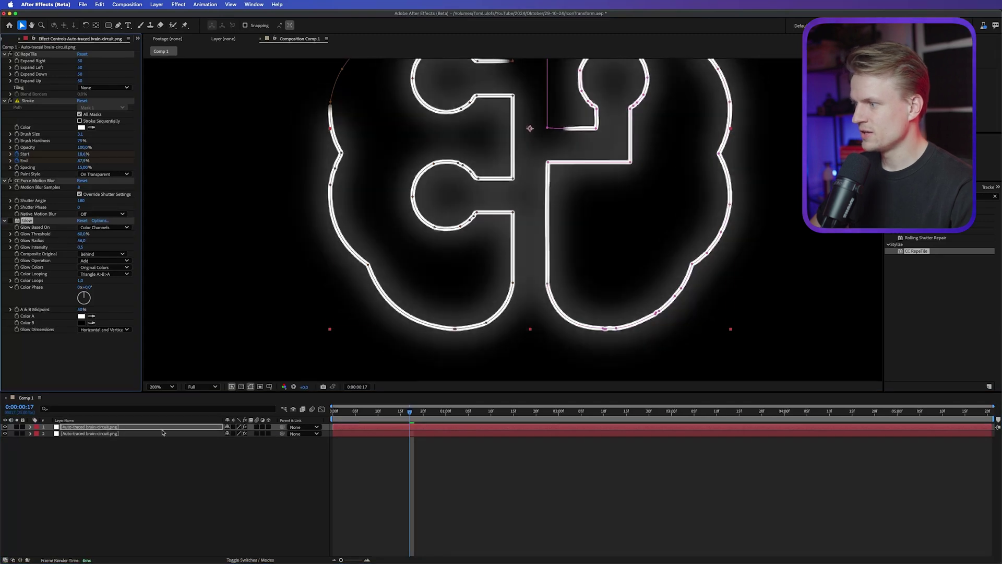
Add Noise HLS to the lower auto-traced layer and raise its Lightness to 210%
left_click(111, 433)
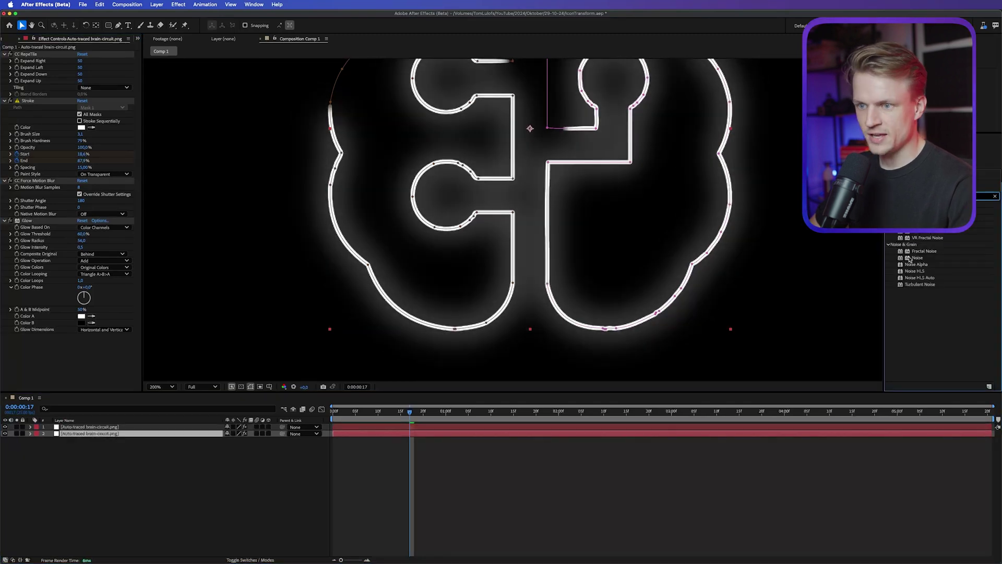
left_click(912, 271)
left_click_drag(916, 274, 82, 355)
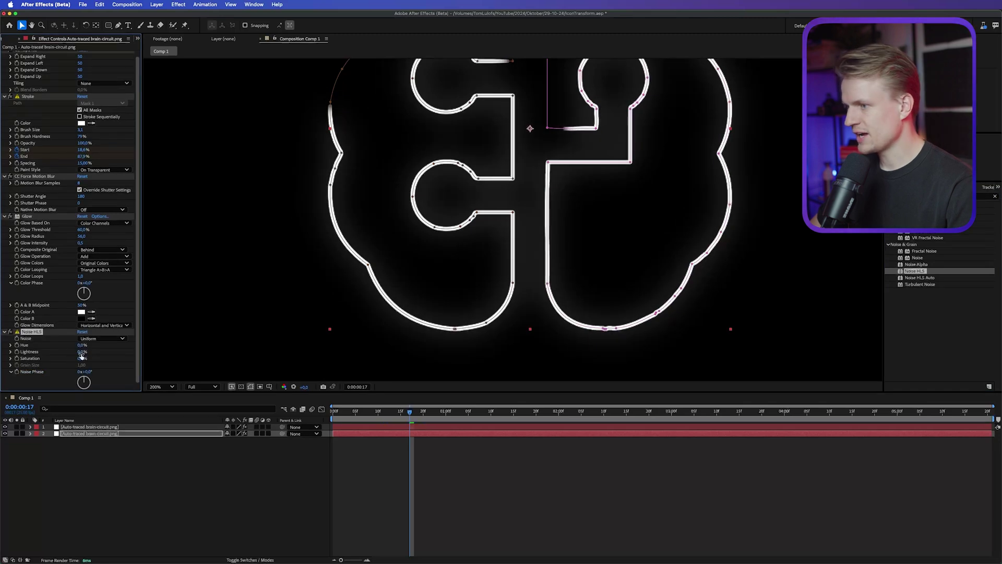
left_click_drag(486, 227, 499, 183)
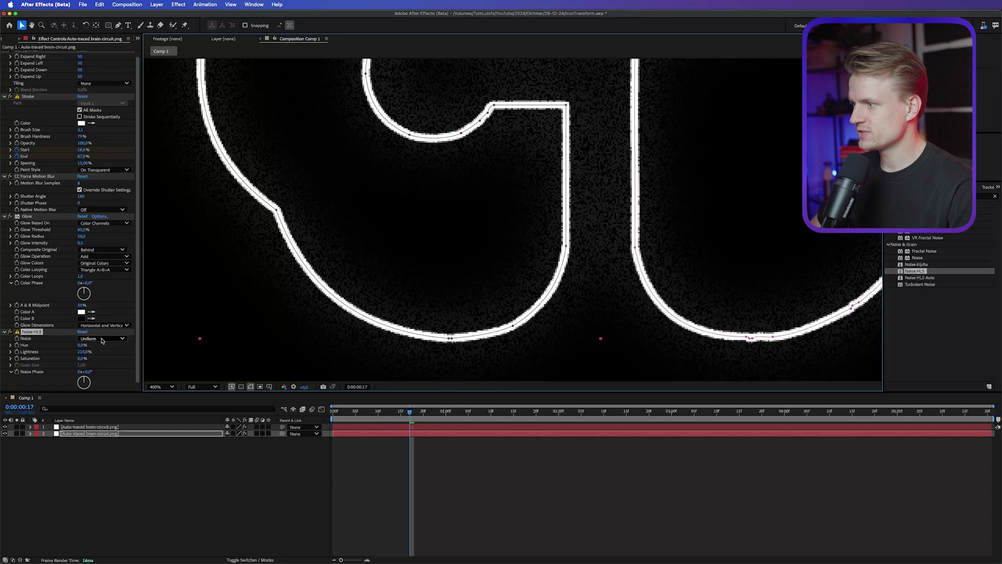
Set the lower layer's Noise HLS type to Grain with 70% Lightness, and inspect the glow up close and with the full outline drawn
left_click(102, 339)
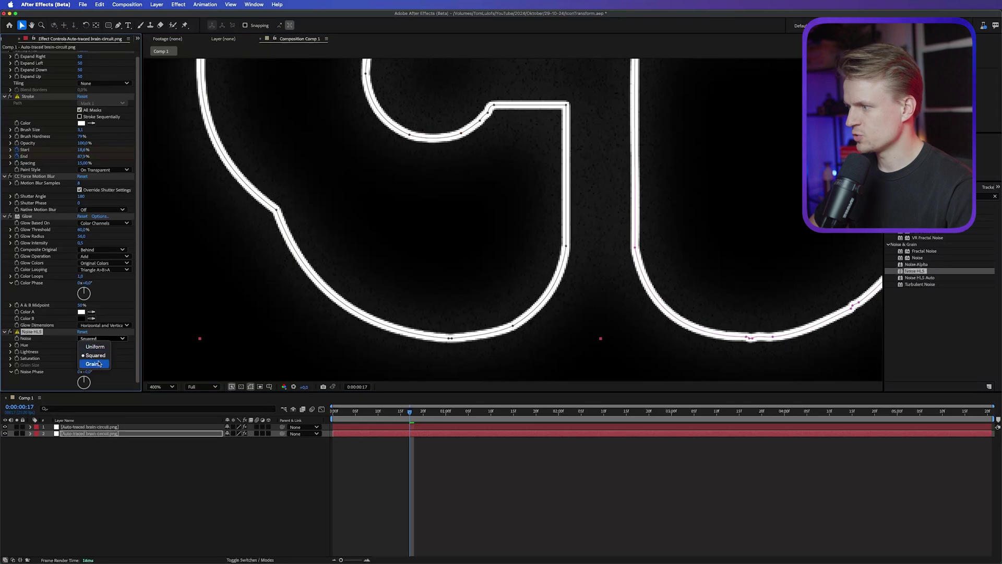
left_click(98, 363)
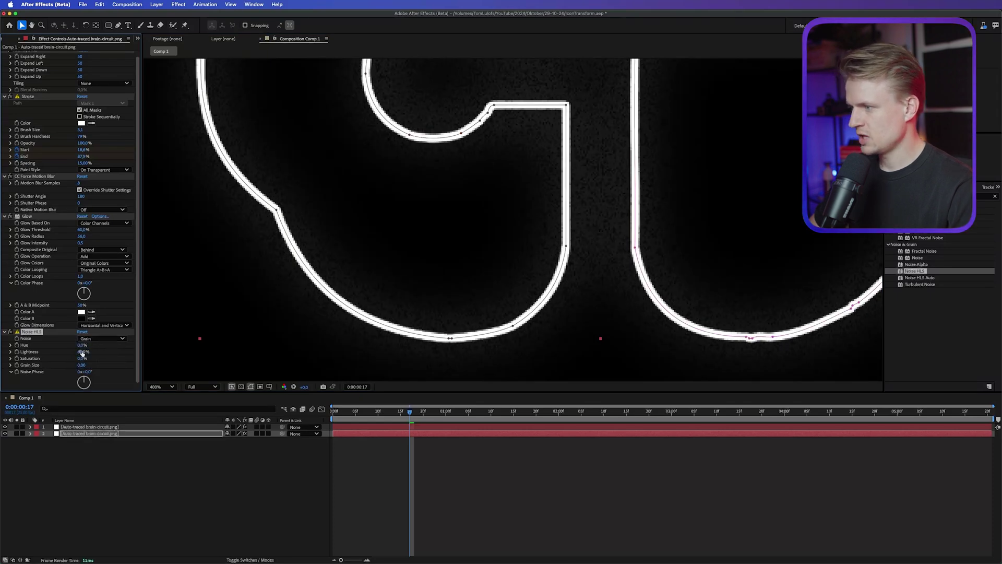
type("70")
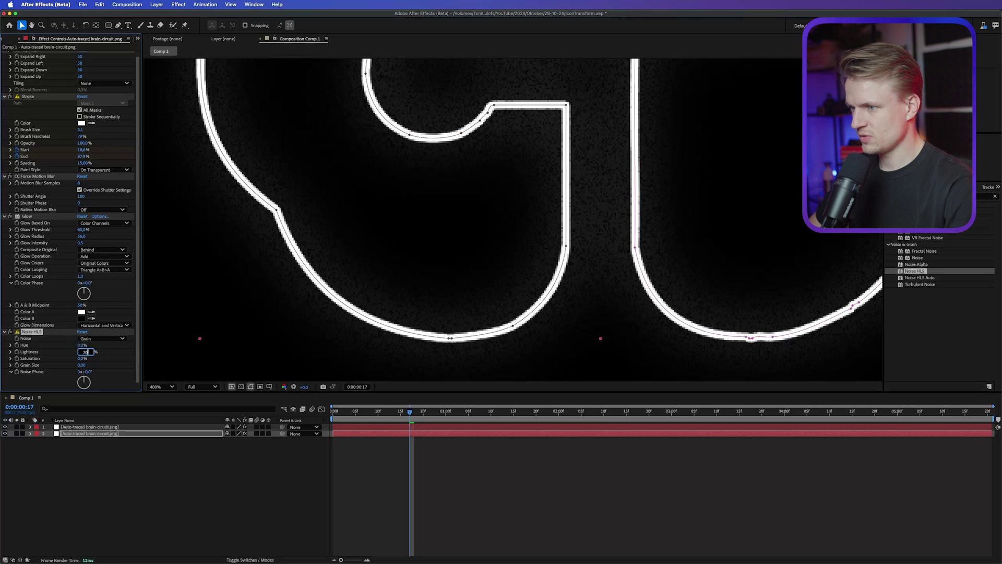
key("Return")
scroll(488, 221, "down", 2)
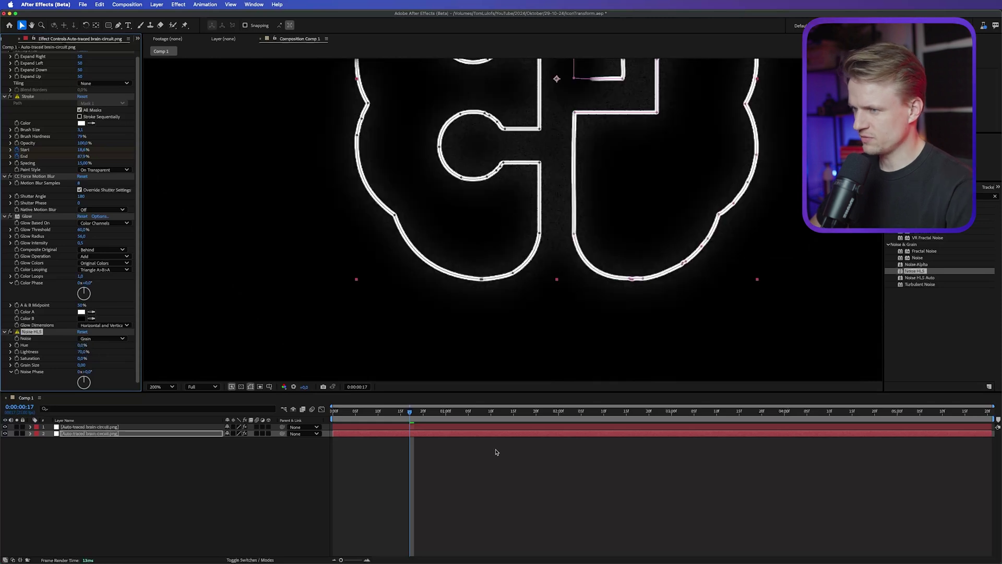
left_click_drag(587, 221, 538, 253)
scroll(517, 248, "up", 1)
scroll(517, 248, "down", 1)
left_click_drag(407, 270, 422, 279)
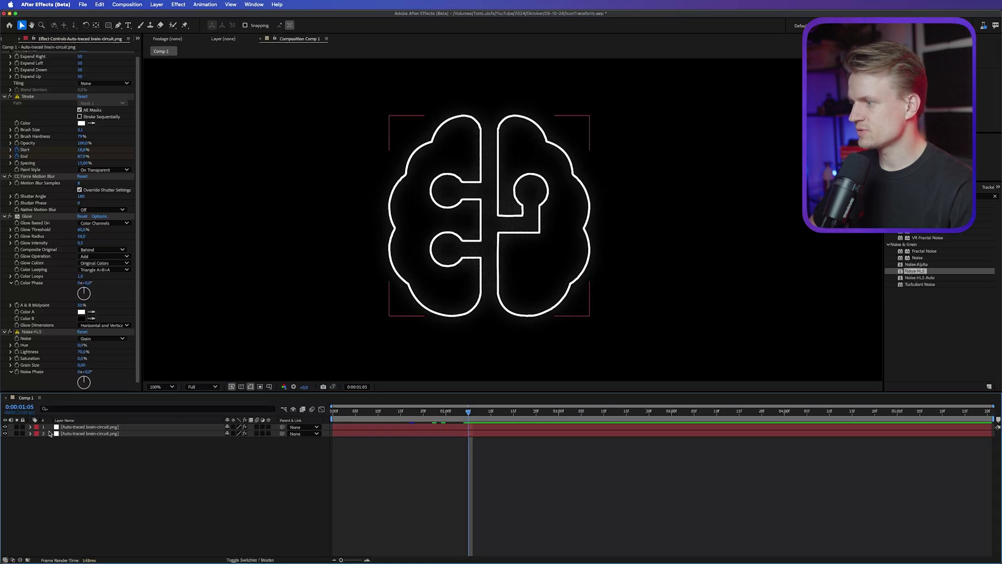
Change the lower layer's stroke color to green 14B512 and copy its hex code
left_click(81, 123)
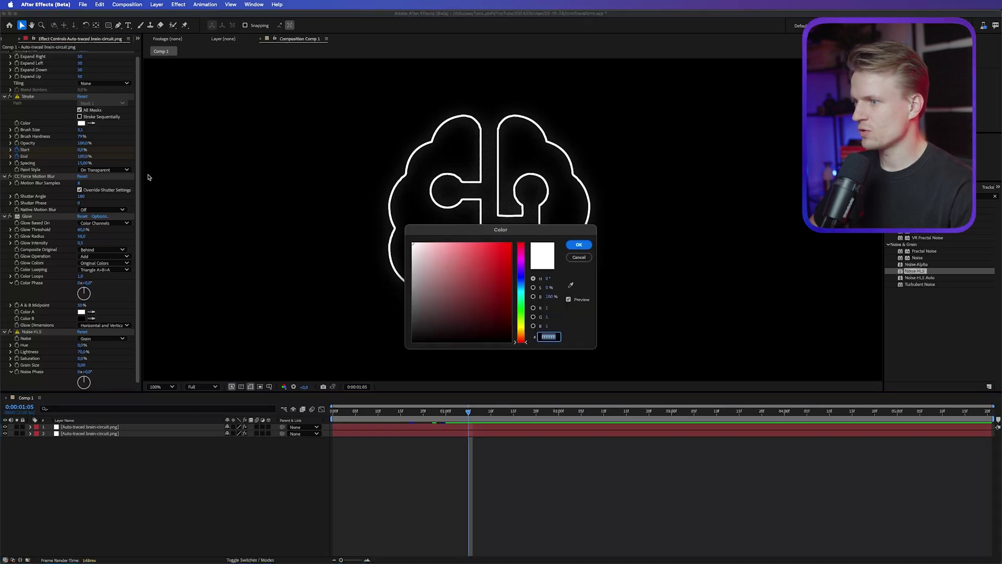
left_click(508, 264)
left_click(520, 309)
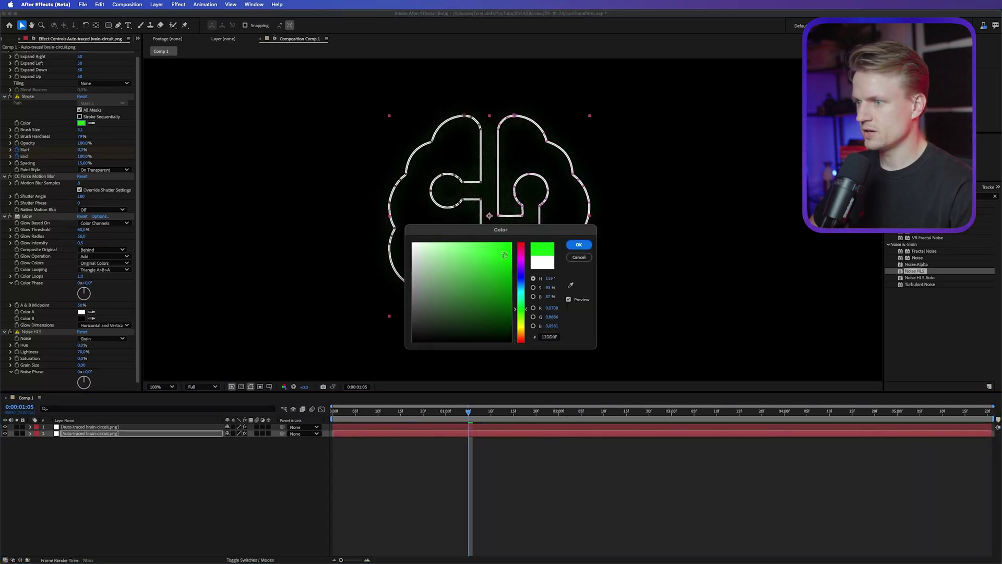
left_click_drag(509, 264, 502, 271)
left_click(545, 336)
key("super+c")
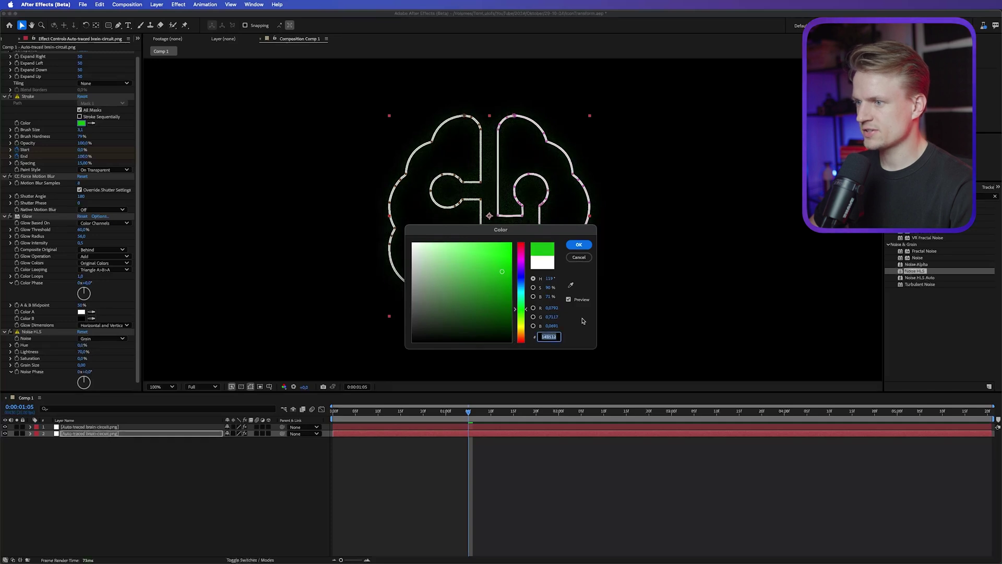
left_click(579, 244)
Apply the copied green 14B512 to the upper auto-traced layer's stroke color
left_click(90, 427)
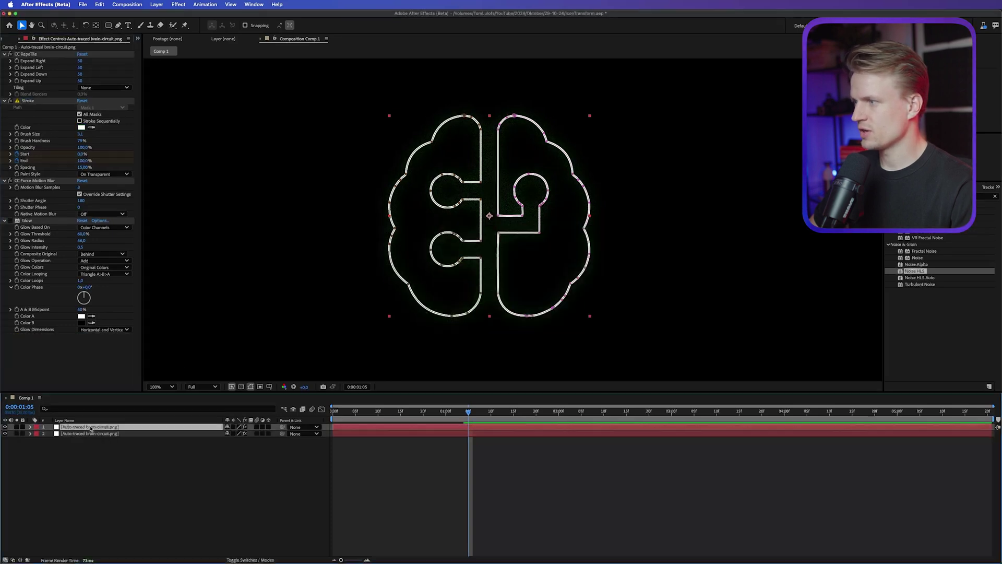
left_click(81, 127)
key("super+v")
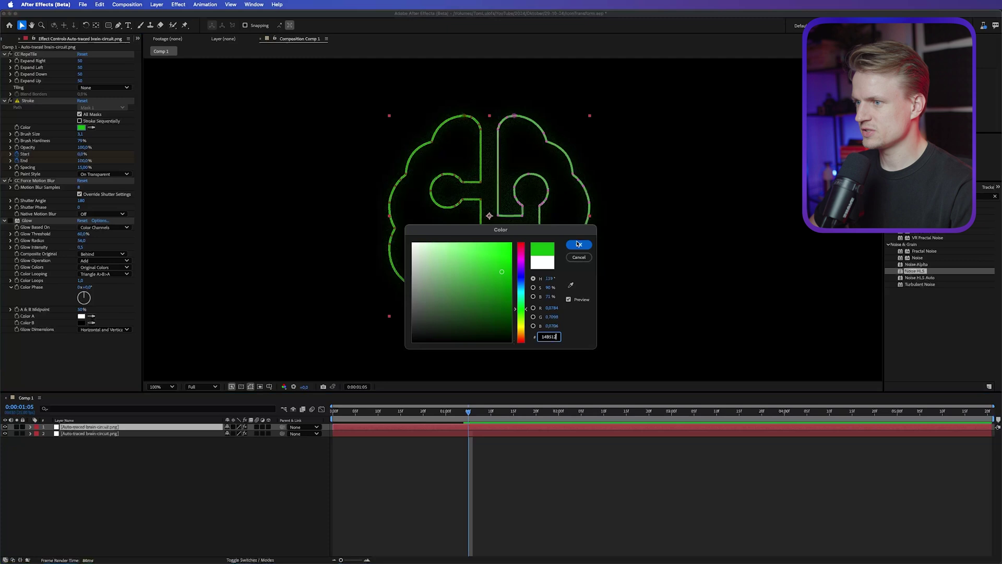